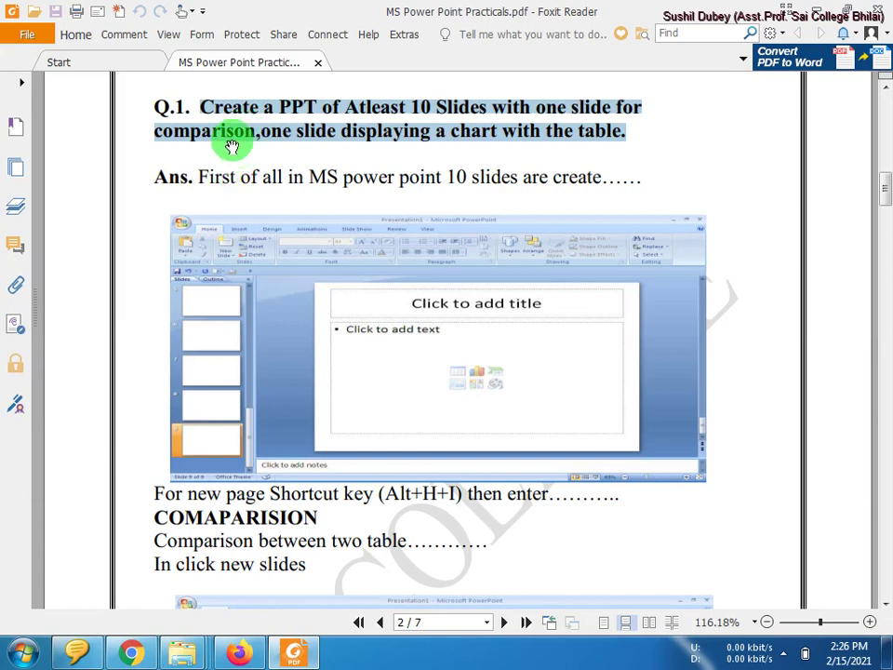
# Step: Highlight the Q.1 task lines and the first line of its answer in the practicals PDF
pyautogui.moveTo(200, 108); pyautogui.dragTo(483, 107)
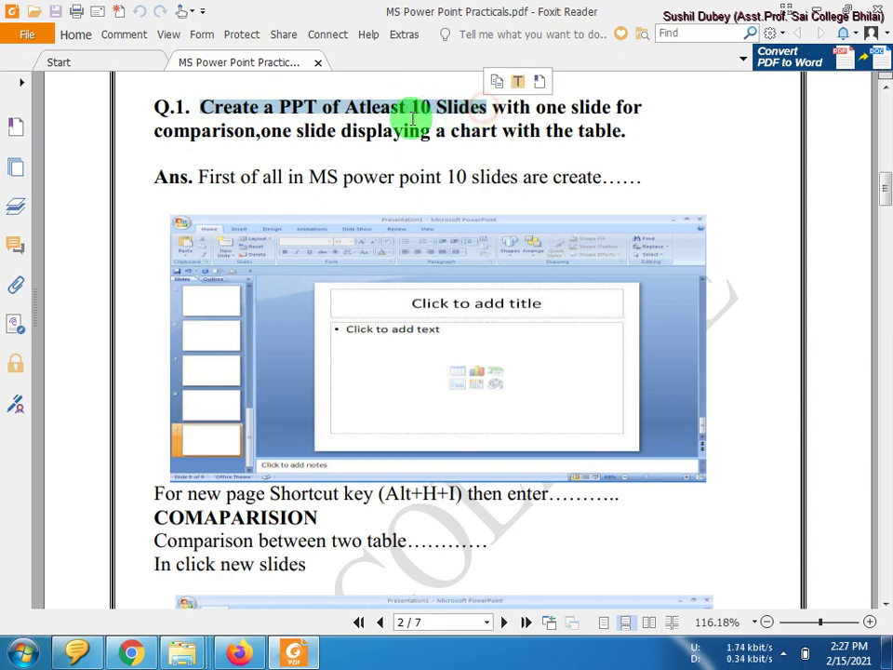
pyautogui.moveTo(154, 131); pyautogui.dragTo(634, 138)
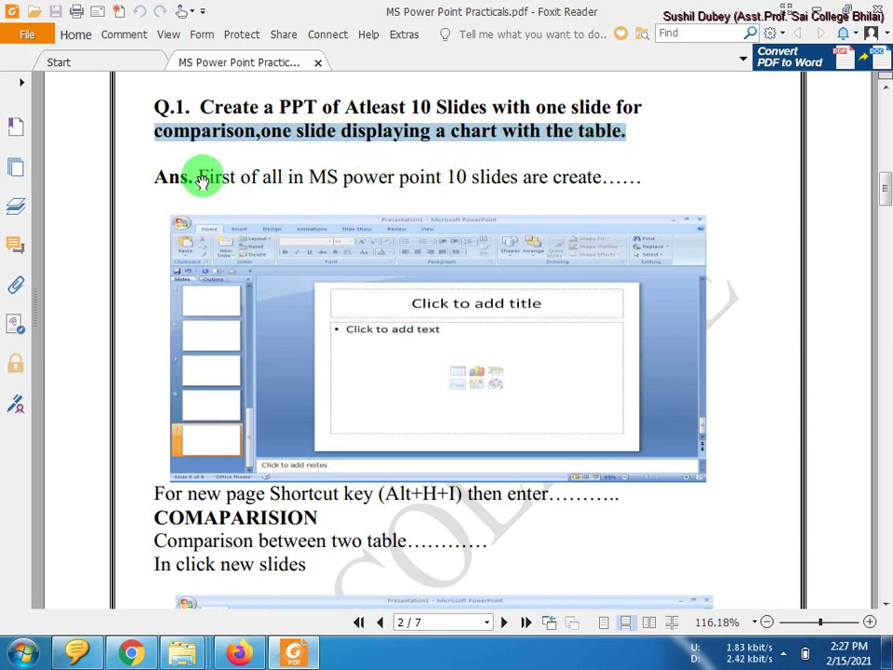
pyautogui.moveTo(199, 176); pyautogui.dragTo(614, 172)
# Step: Scroll down to the New Slide screenshots and open the Windows Start menu
pyautogui.scroll(-2, 470, 270)
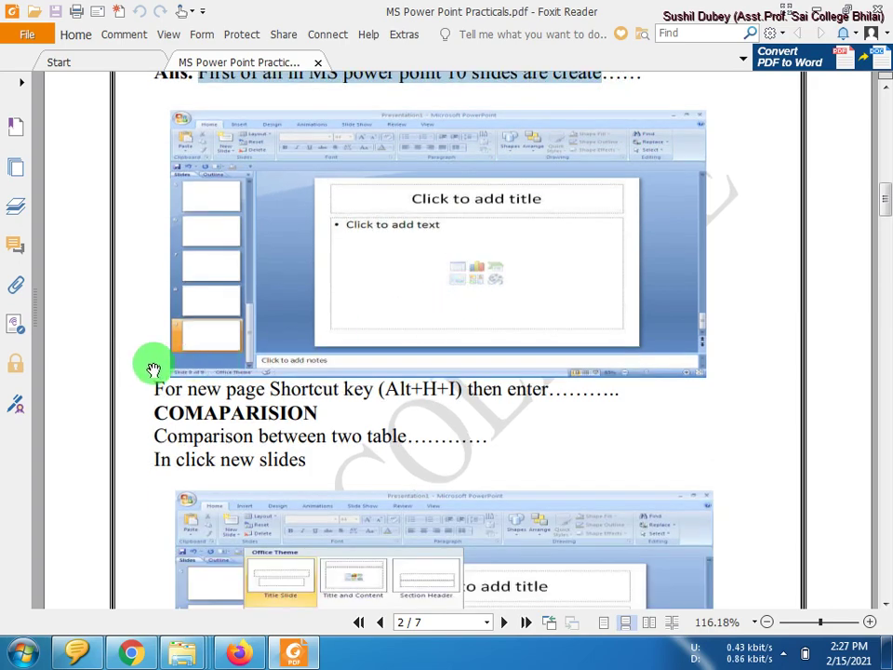
pyautogui.scroll(-1, 163, 377)
pyautogui.scroll(-3, 213, 410)
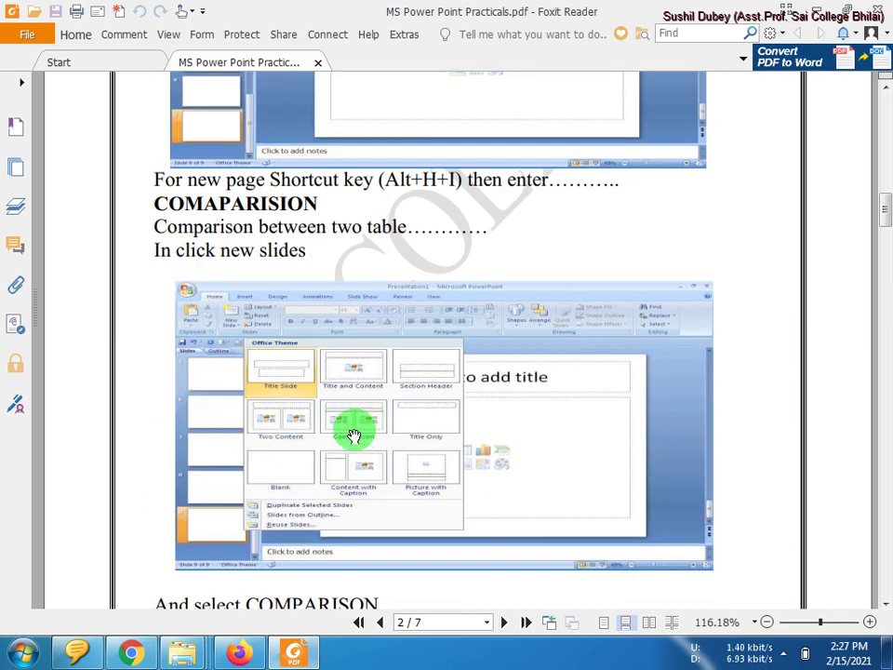
pyautogui.click(19, 654)
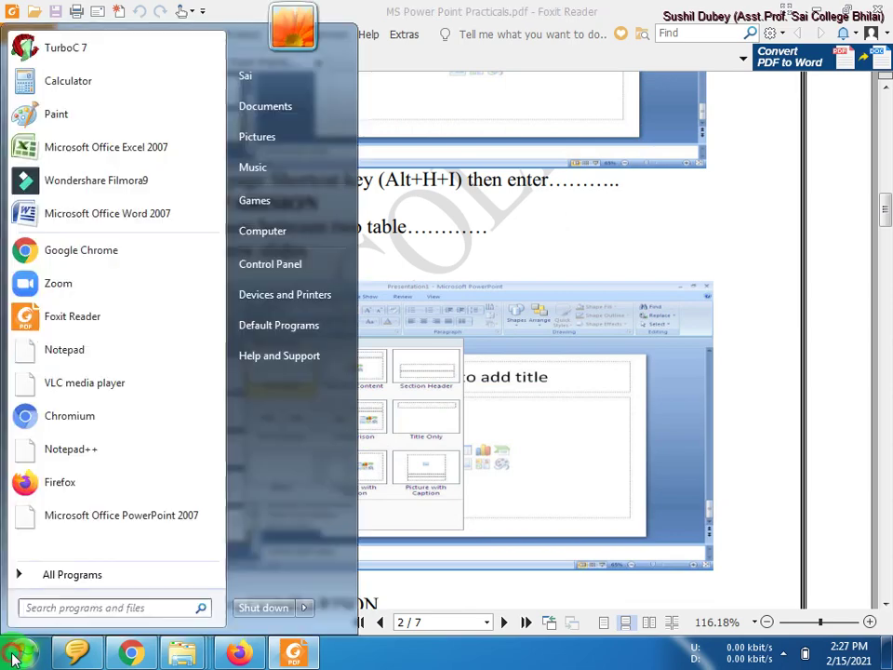
# Step: Launch PowerPoint 2007, dismiss the add-in error and show the New Slide layouts
pyautogui.click(65, 521)
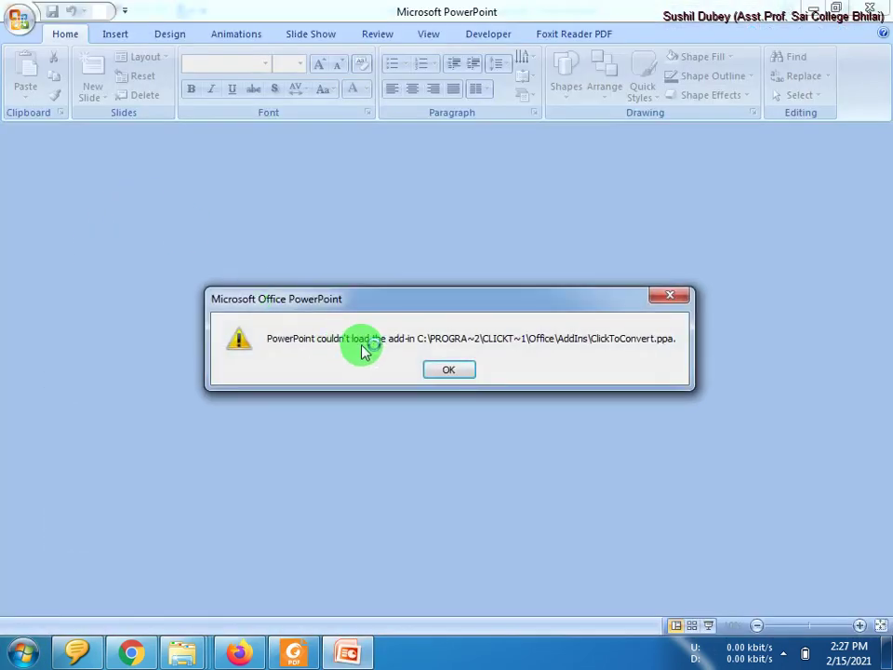
pyautogui.click(440, 369)
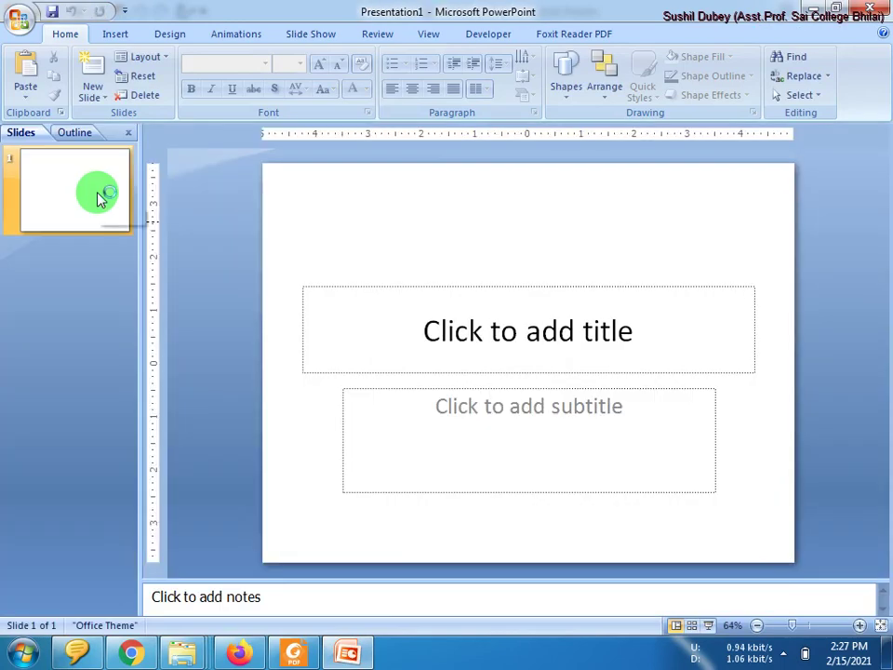
pyautogui.click(97, 100)
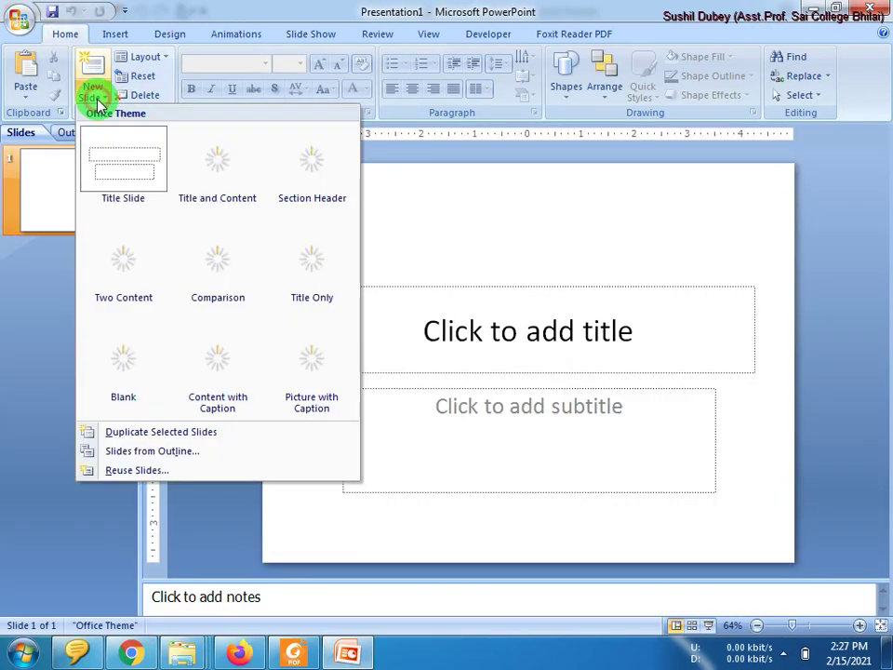
# Step: Add blank slides 2 through 5
pyautogui.click(121, 364)
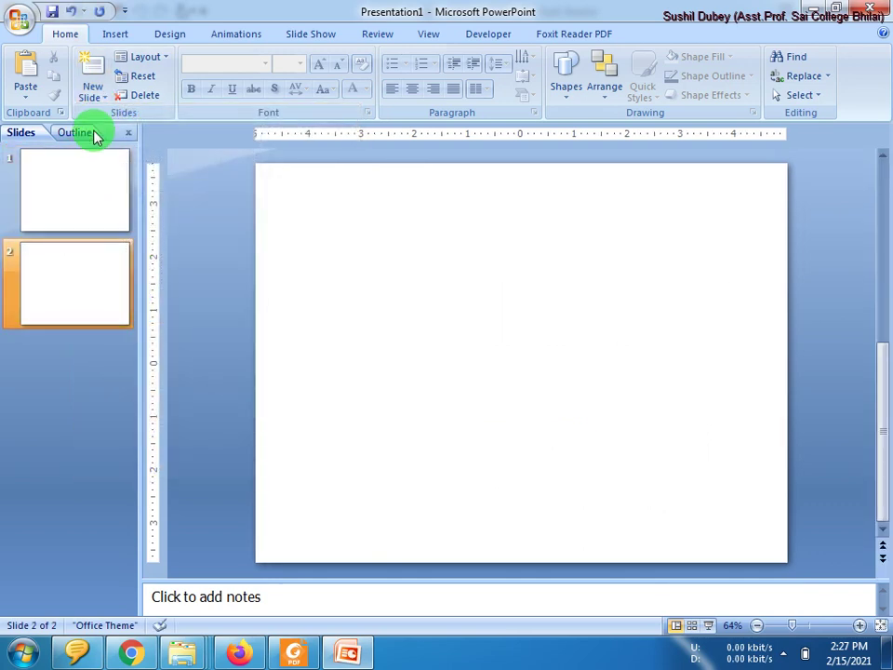
pyautogui.click(97, 97)
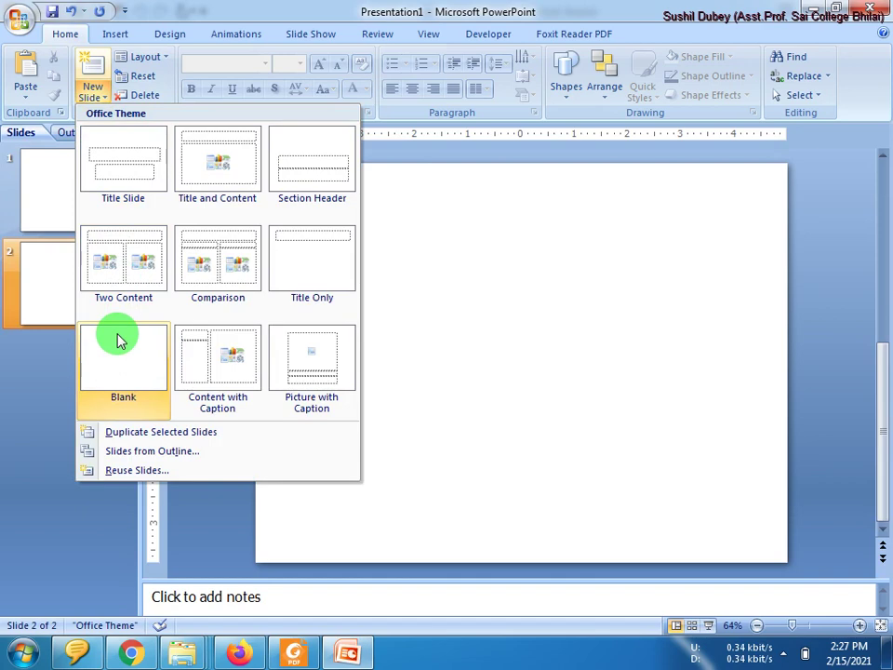
pyautogui.click(119, 342)
pyautogui.click(95, 93)
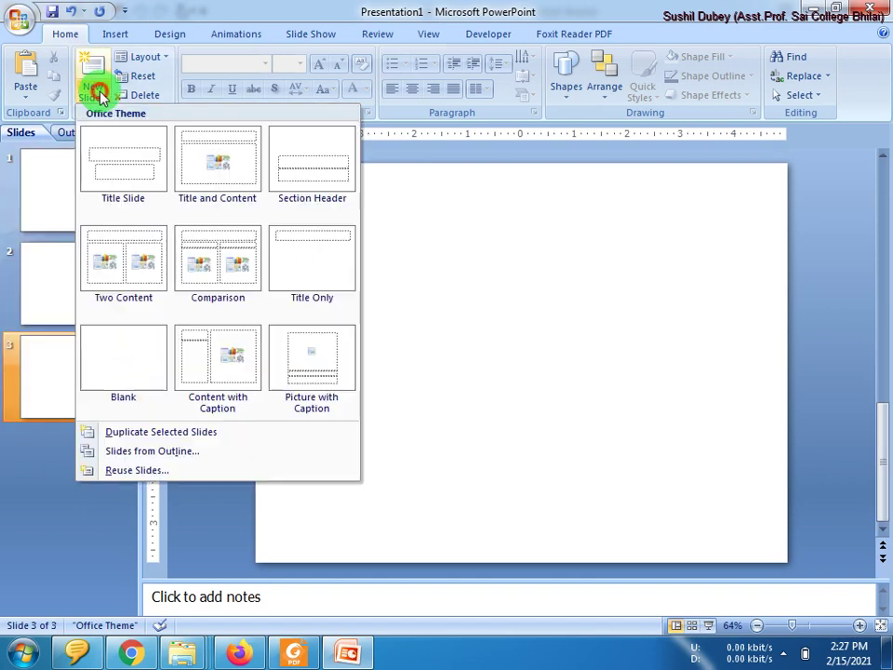
pyautogui.click(120, 334)
pyautogui.click(94, 88)
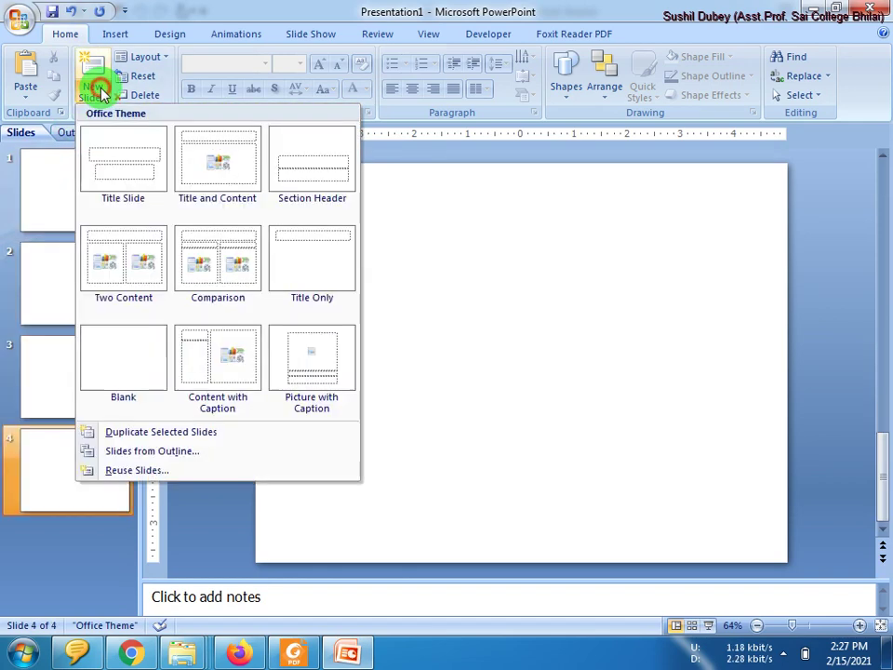
pyautogui.click(114, 353)
# Step: Add blank slides 6 through 8
pyautogui.click(87, 92)
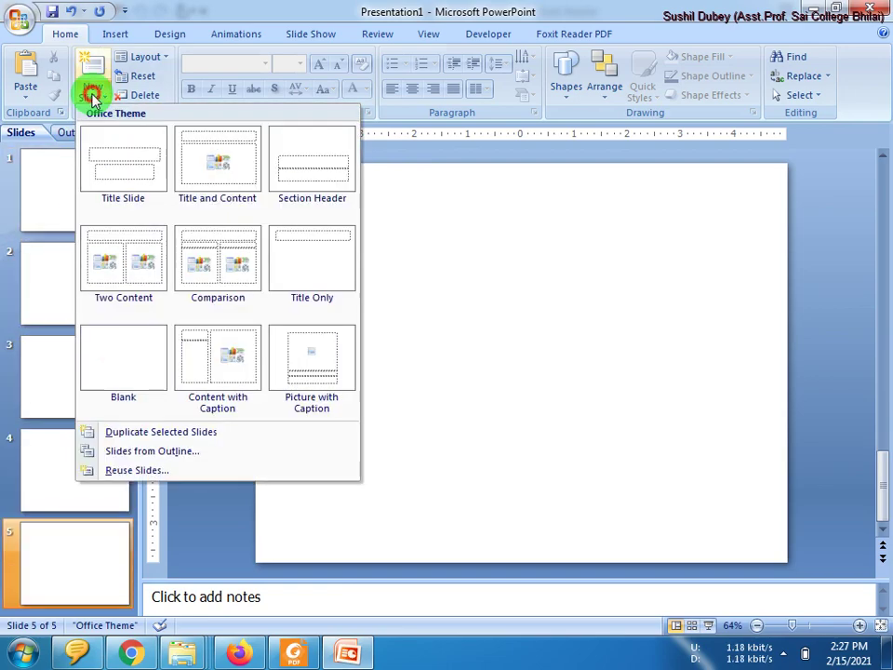
pyautogui.click(131, 341)
pyautogui.click(91, 93)
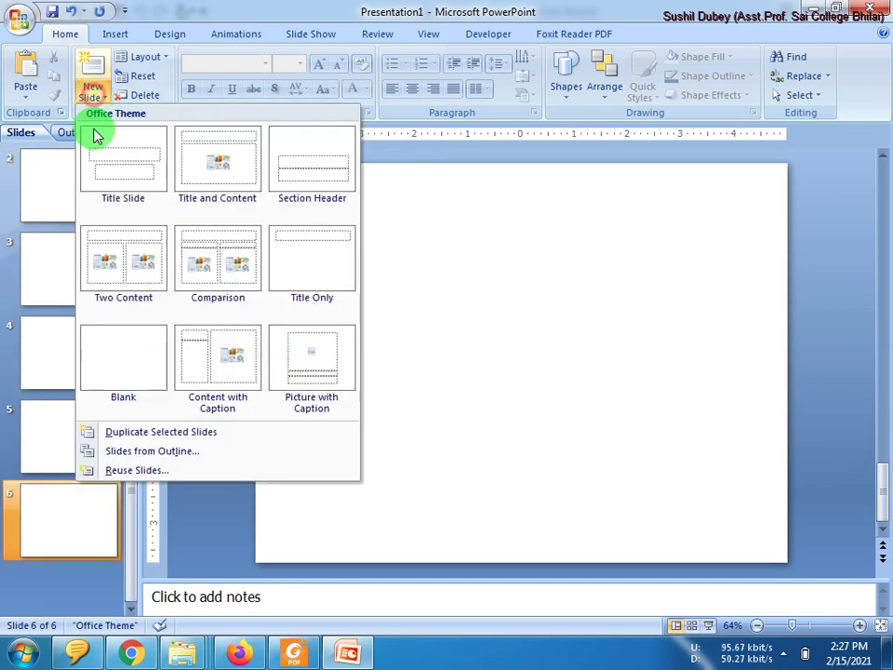
pyautogui.click(122, 352)
pyautogui.click(94, 93)
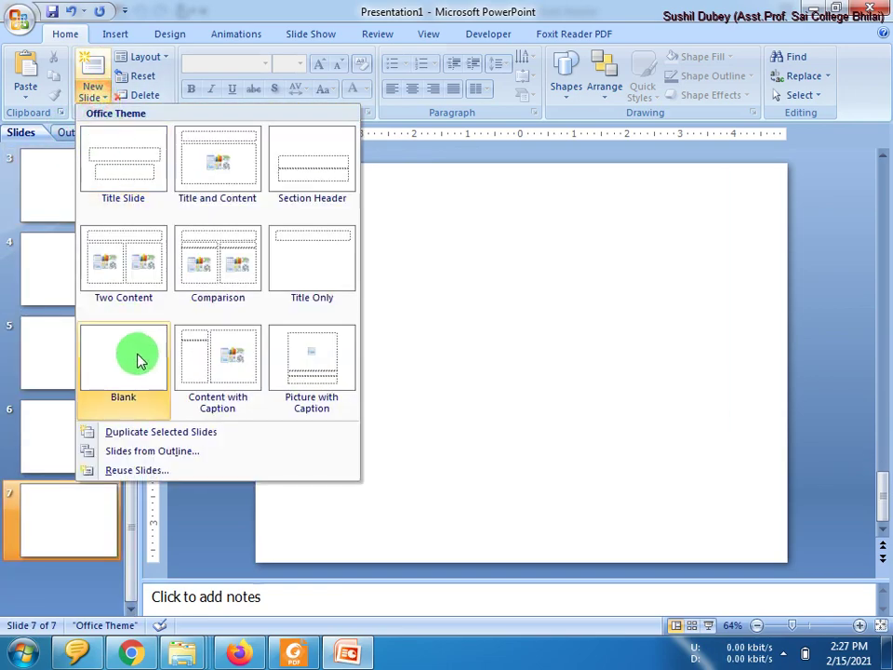
pyautogui.click(136, 355)
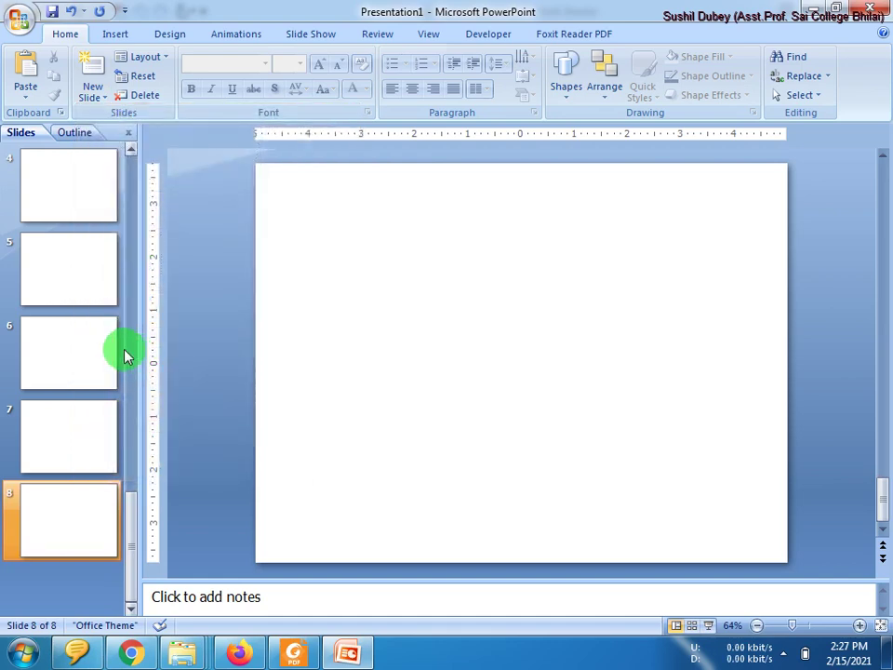
# Step: Add slide 9 with the Comparison layout
pyautogui.scroll(2, 124, 354)
pyautogui.scroll(1, 124, 355)
pyautogui.click(91, 93)
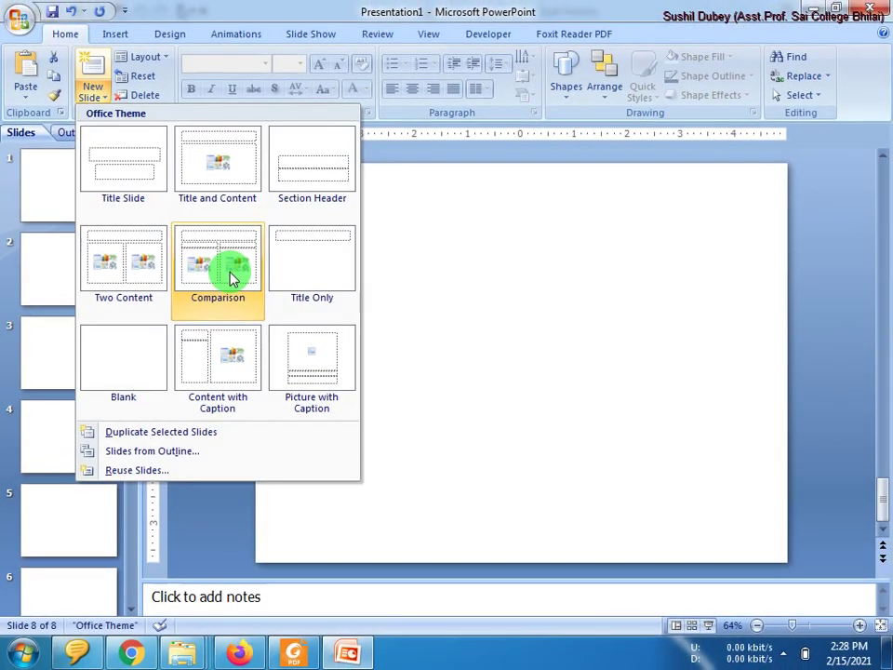
pyautogui.click(232, 277)
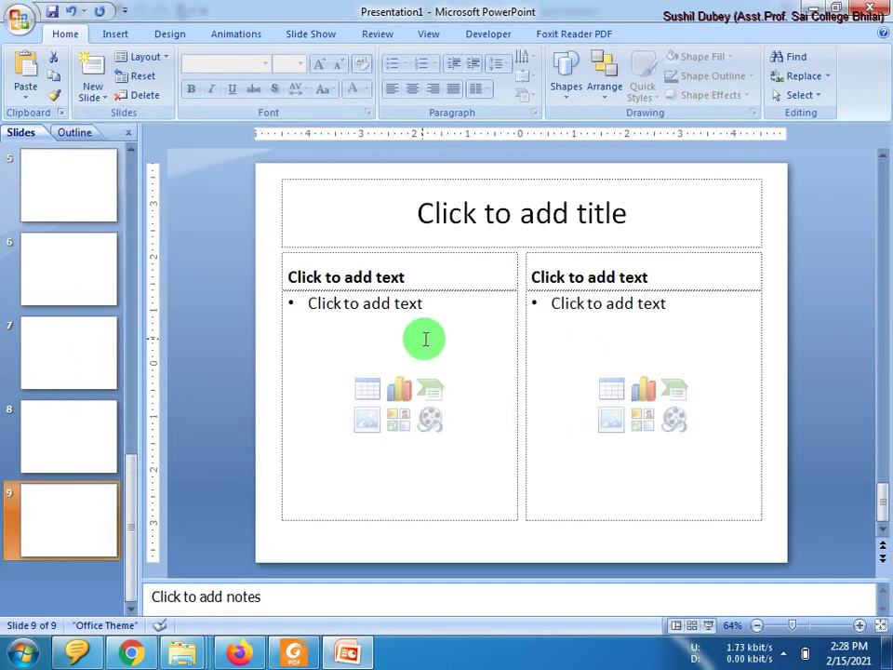
# Step: Add blank slide 10 and return to slide 9
pyautogui.click(98, 97)
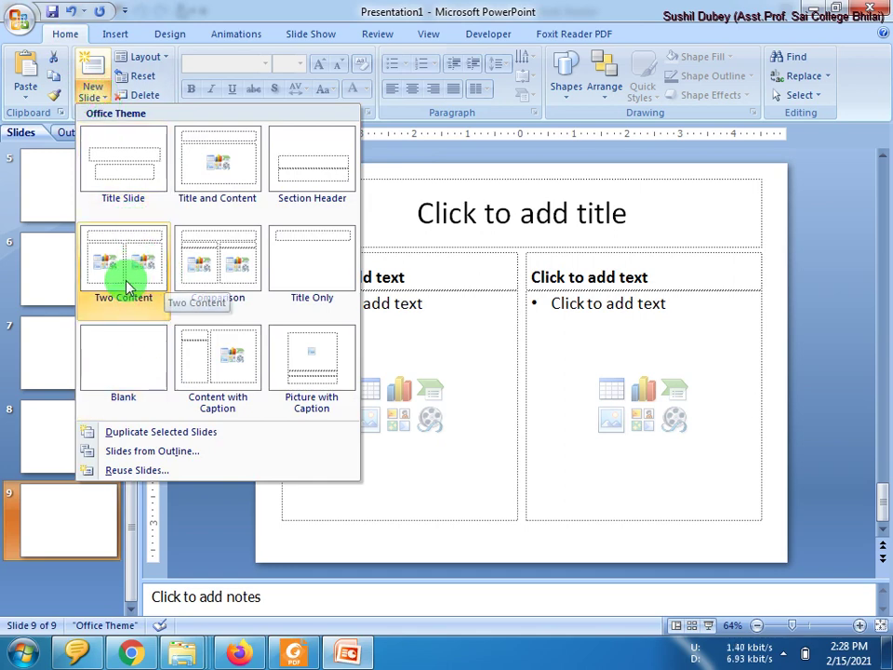
pyautogui.click(120, 361)
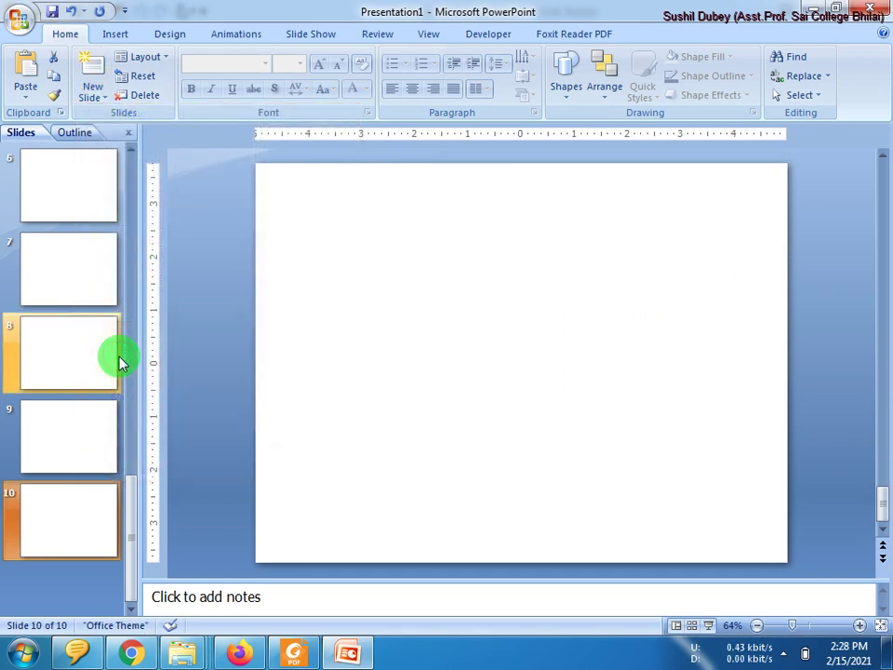
pyautogui.click(70, 409)
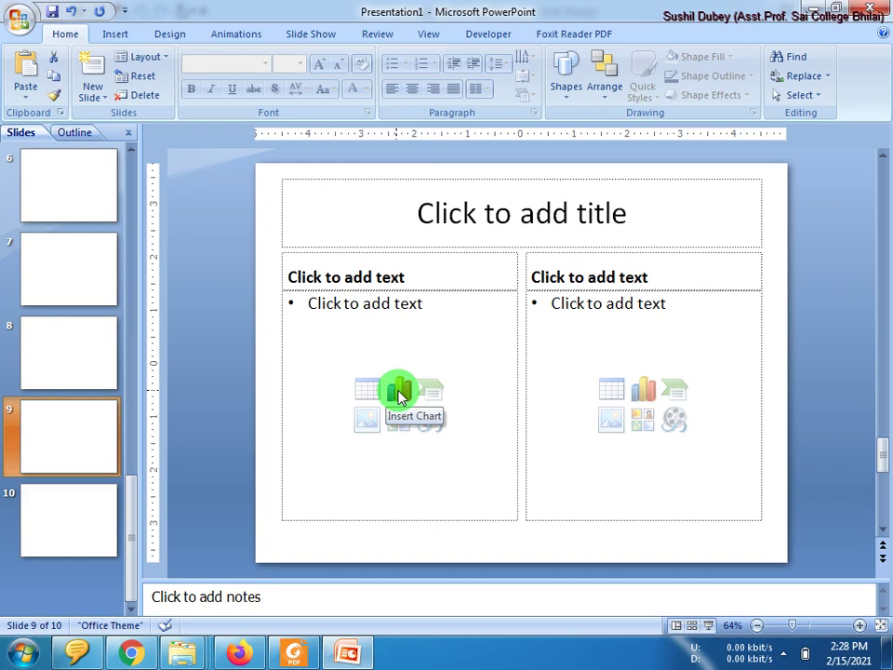
# Step: Insert a clustered column chart into slide 9's left placeholder
pyautogui.click(400, 395)
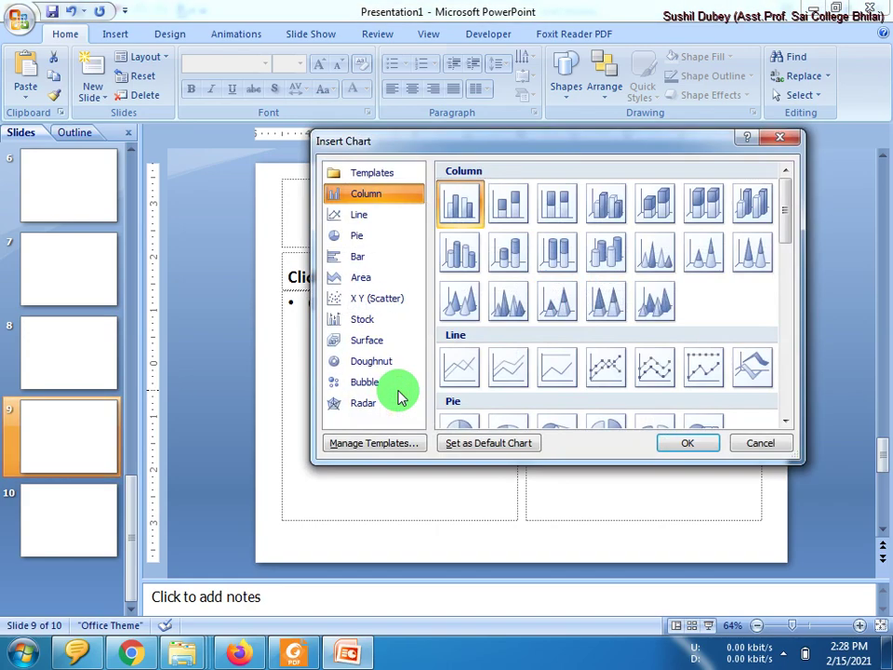
pyautogui.doubleClick(461, 205)
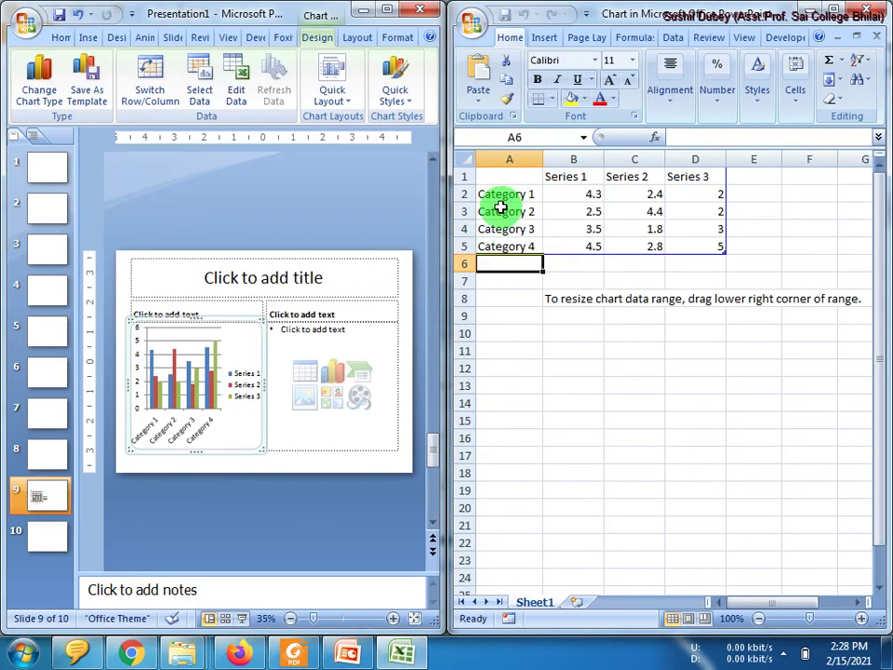
pyautogui.click(509, 194)
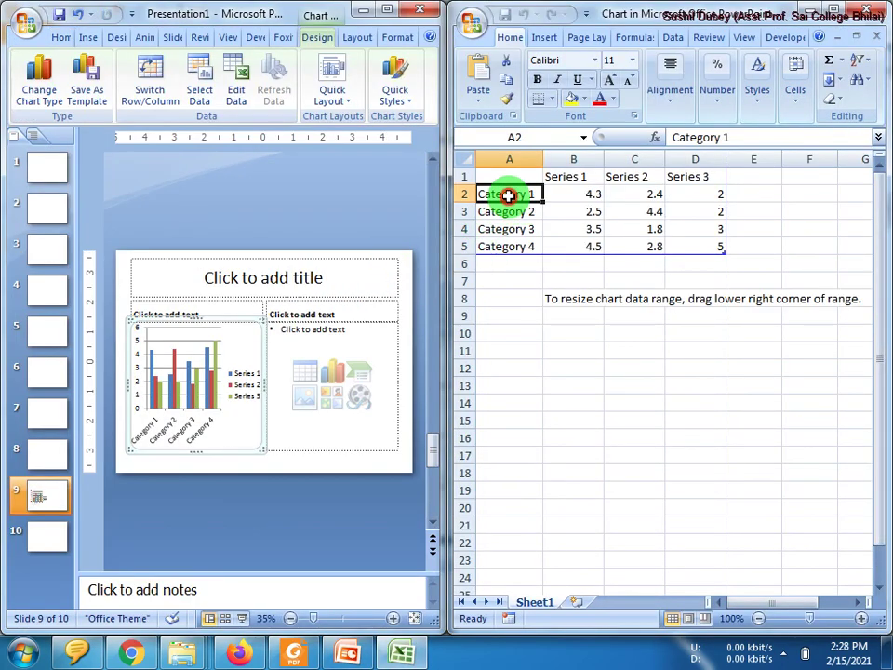
# Step: Rename the categories BCA1, BCA2, BCA3 and clear the Category 4 row
pyautogui.write('BCA1')
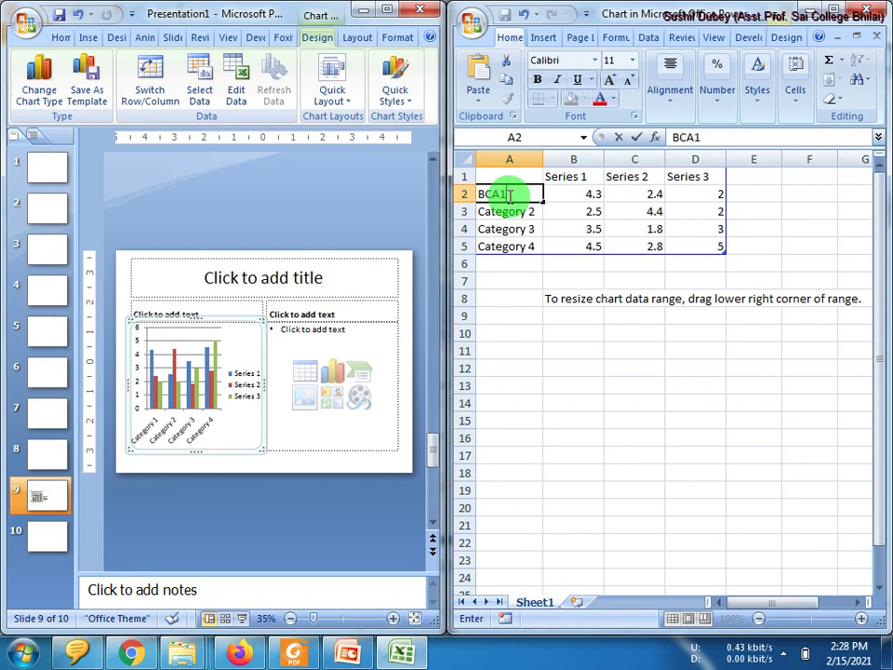
pyautogui.press('Return')
pyautogui.write('BCA2')
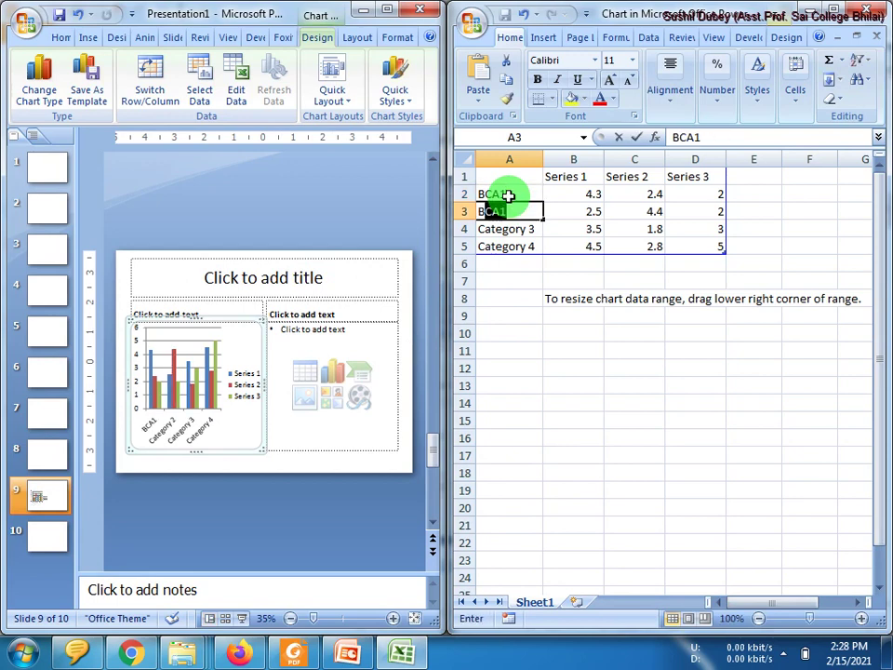
pyautogui.press('Return')
pyautogui.write('BCA3')
pyautogui.press('Return')
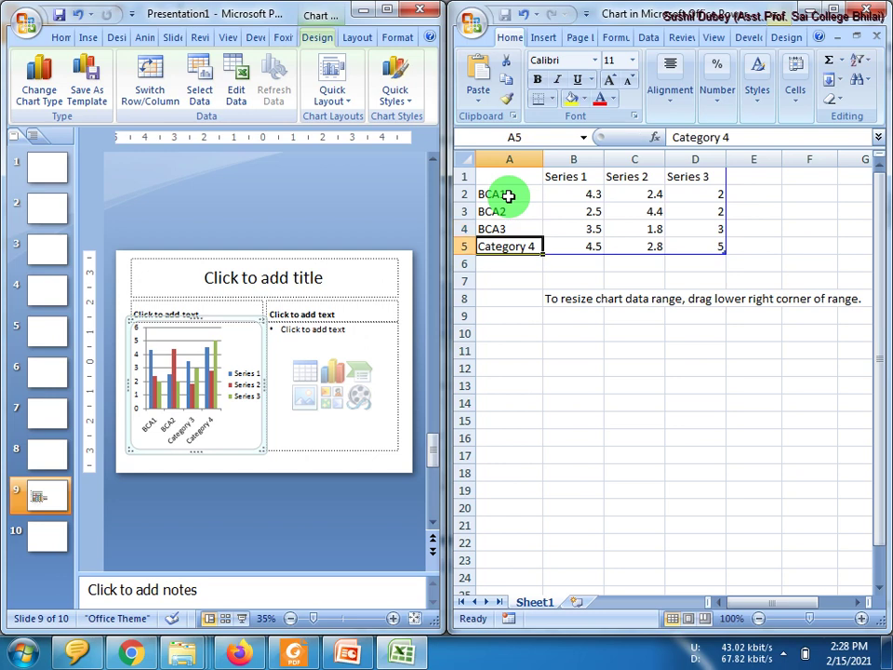
pyautogui.click(468, 245)
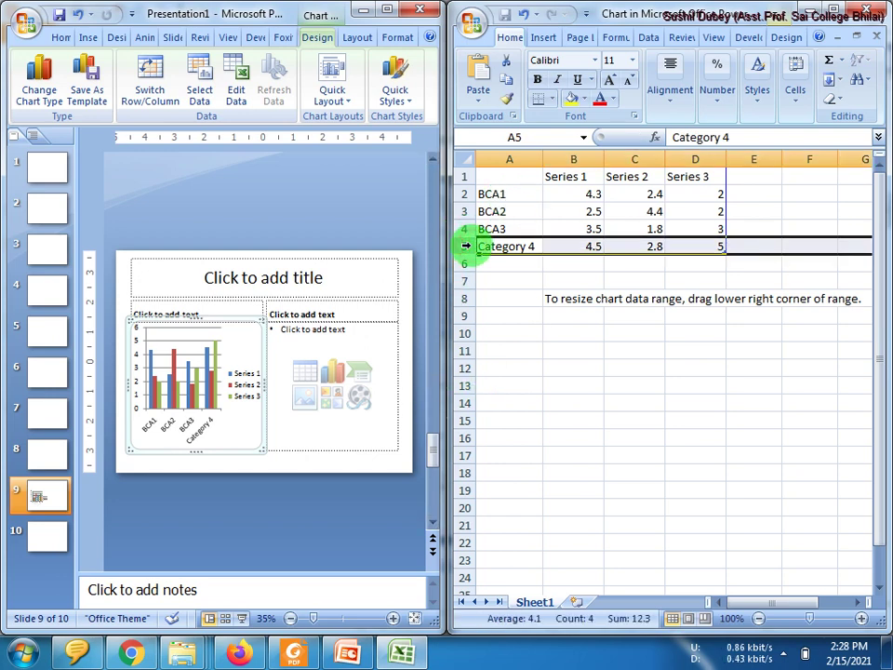
pyautogui.press('Delete')
# Step: Name the three series C, VB and DBMS
pyautogui.click(584, 182)
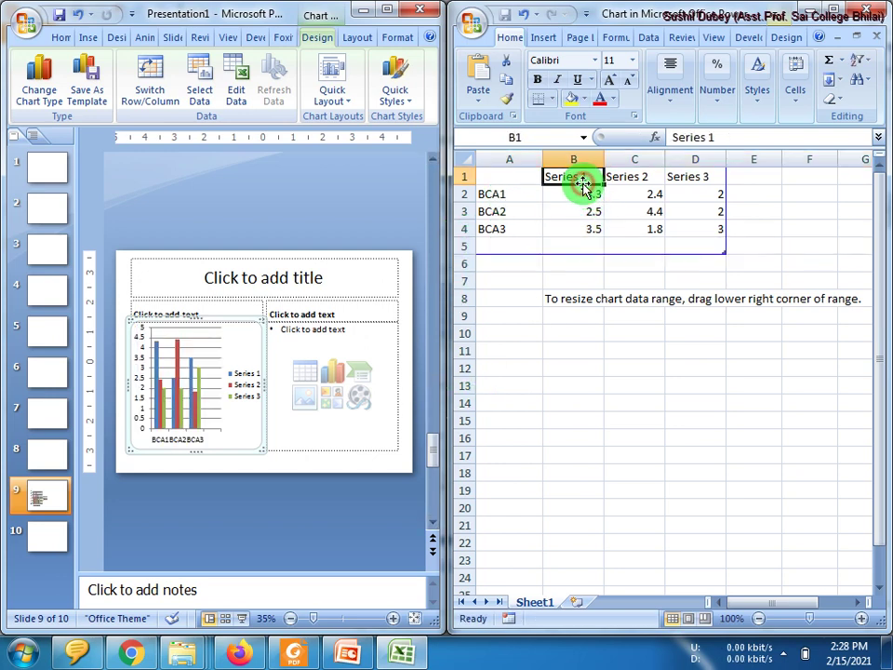
pyautogui.write('C')
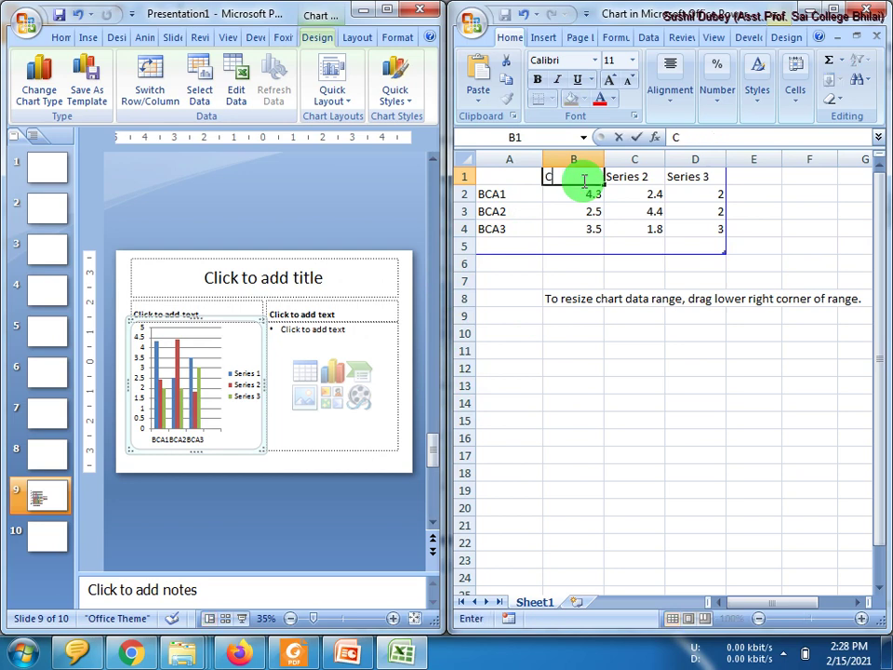
pyautogui.press('Tab')
pyautogui.write('VB')
pyautogui.press('Tab')
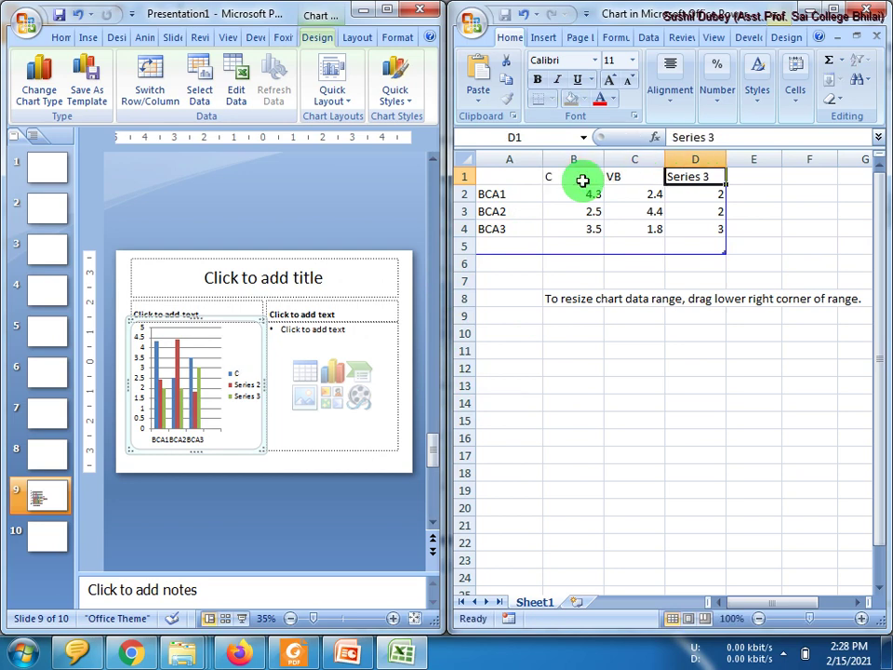
pyautogui.write('DBMS')
pyautogui.press('Return')
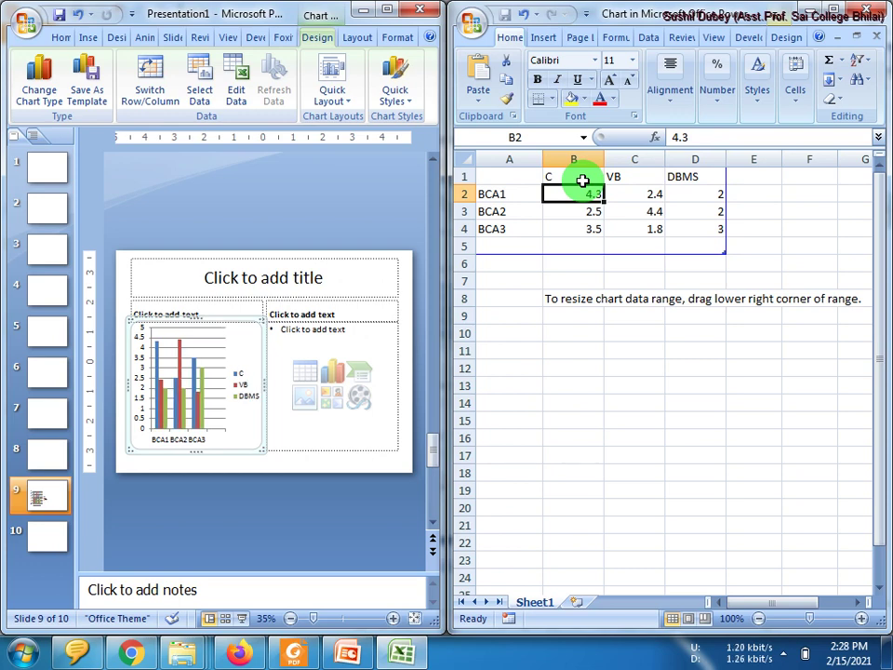
# Step: Enter C values 10, 20, 30 and VB values 40, 50, 60
pyautogui.write('10')
pyautogui.press('Return')
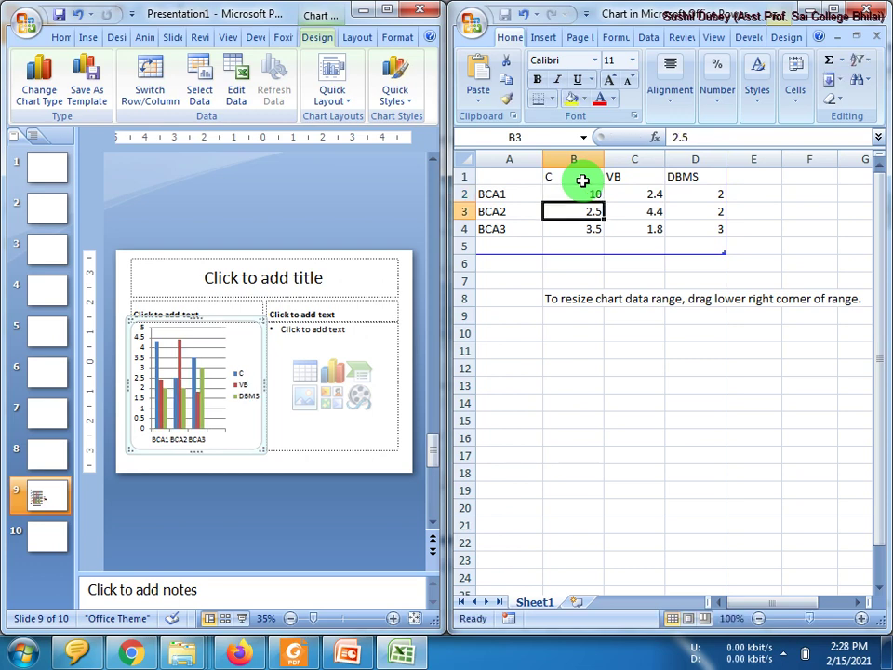
pyautogui.write('20')
pyautogui.press('Return')
pyautogui.write('30')
pyautogui.press('Return')
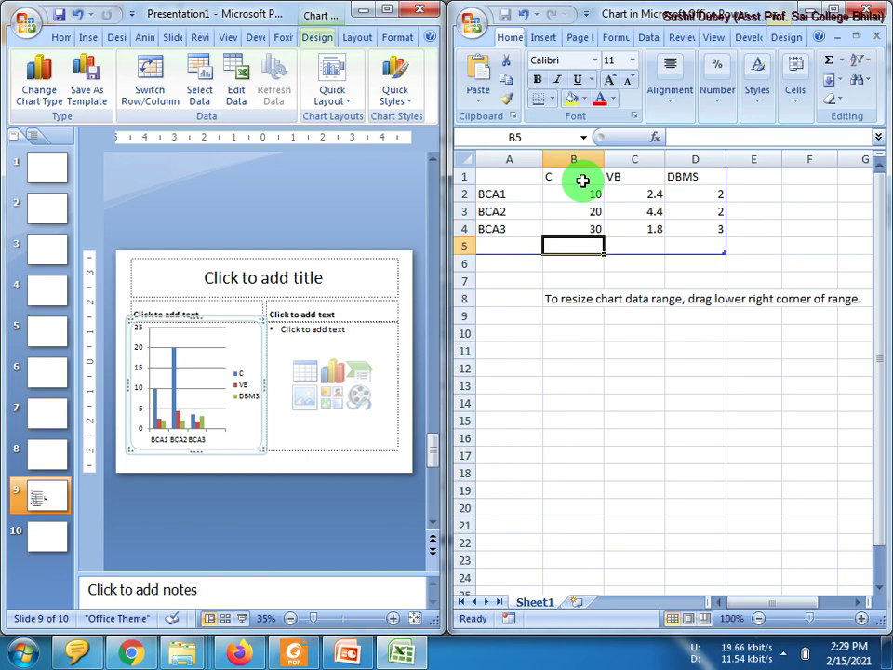
pyautogui.press('Right')
pyautogui.press('Up')
pyautogui.press('Up')
pyautogui.press('Up')
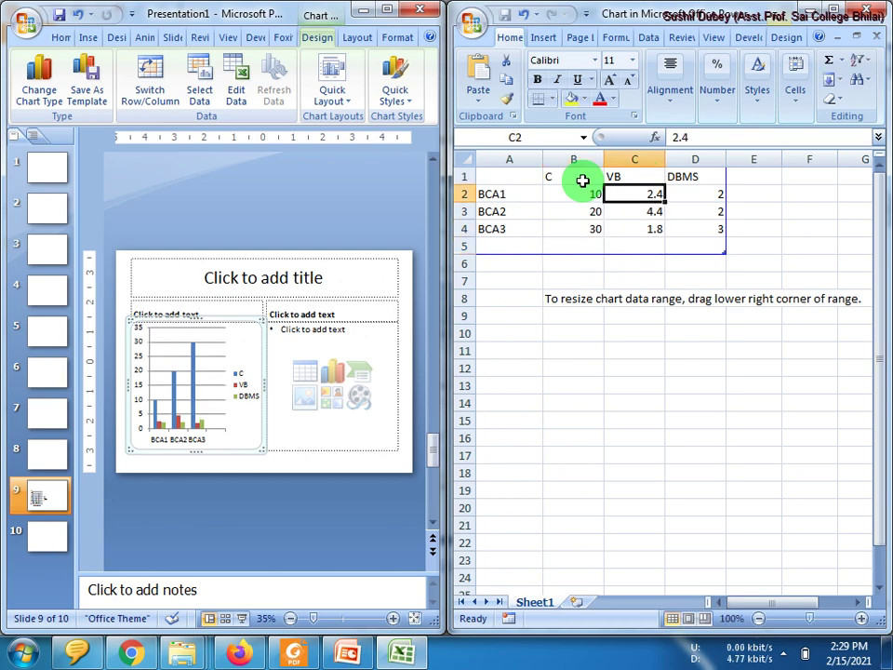
pyautogui.write('40')
pyautogui.press('Return')
pyautogui.write('50')
pyautogui.press('Return')
pyautogui.write('60')
pyautogui.press('Return')
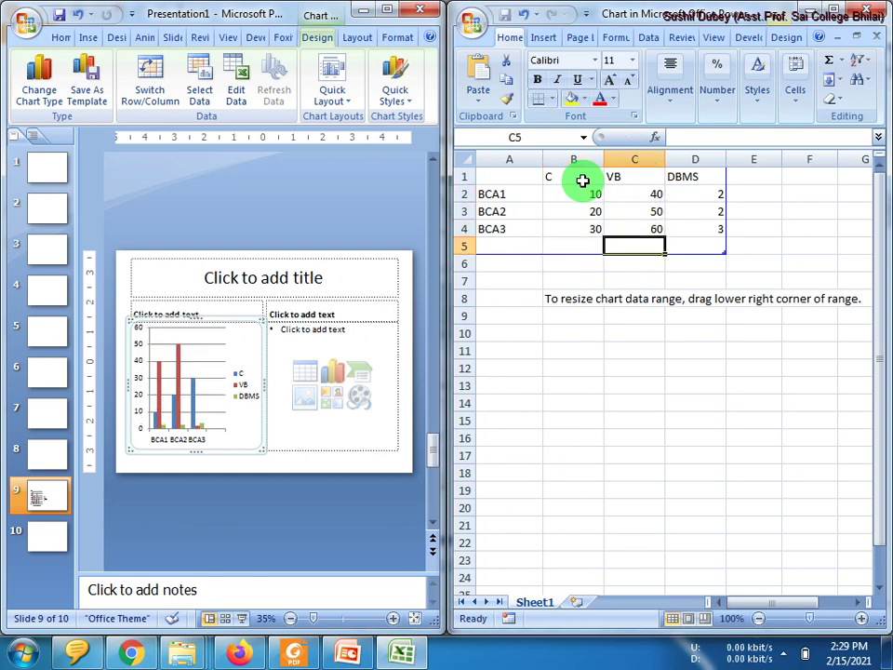
# Step: Enter DBMS values 70, 80, 90 and close the chart data window
pyautogui.press('Right')
pyautogui.press('Up')
pyautogui.press('Up')
pyautogui.press('Up')
pyautogui.write('70')
pyautogui.press('Return')
pyautogui.write('80')
pyautogui.press('Return')
pyautogui.write('90')
pyautogui.press('Return')
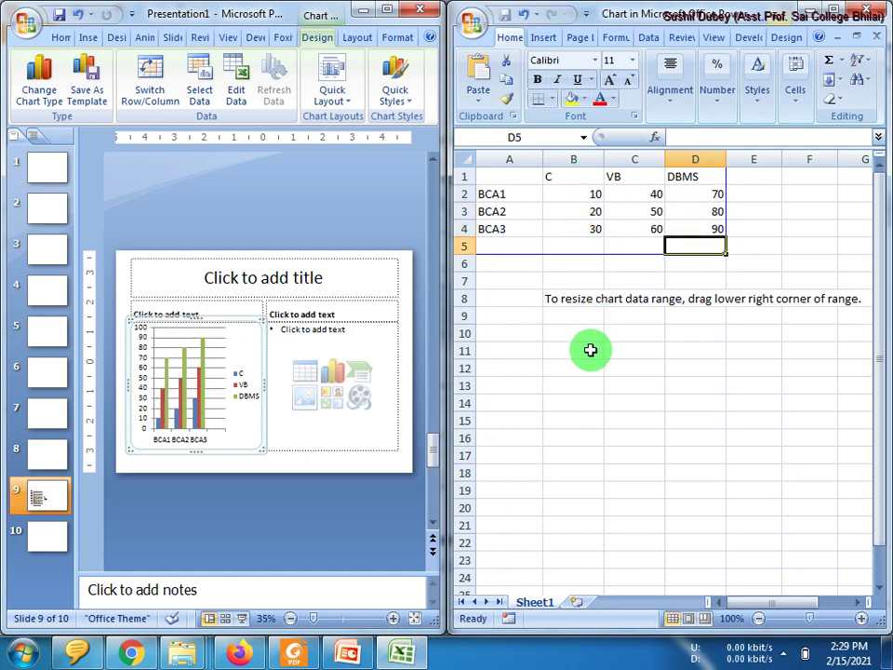
pyautogui.click(875, 8)
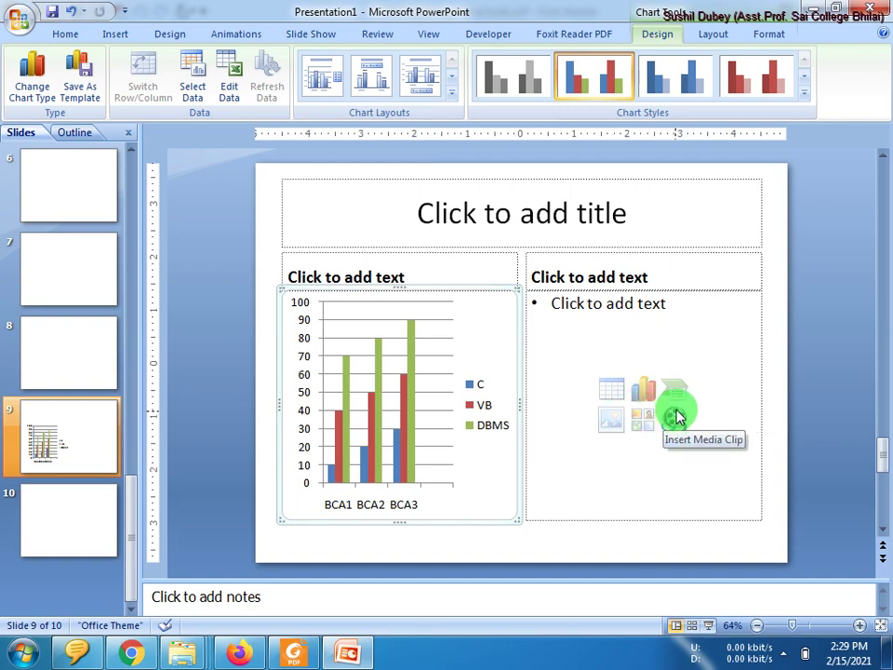
# Step: Insert a clustered column chart into slide 9's right placeholder
pyautogui.click(652, 402)
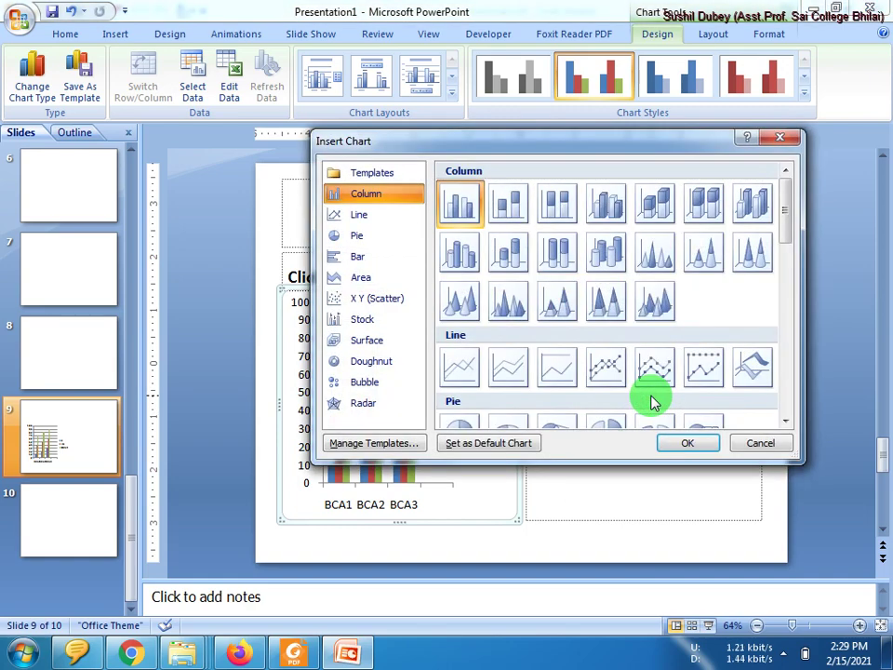
pyautogui.doubleClick(447, 211)
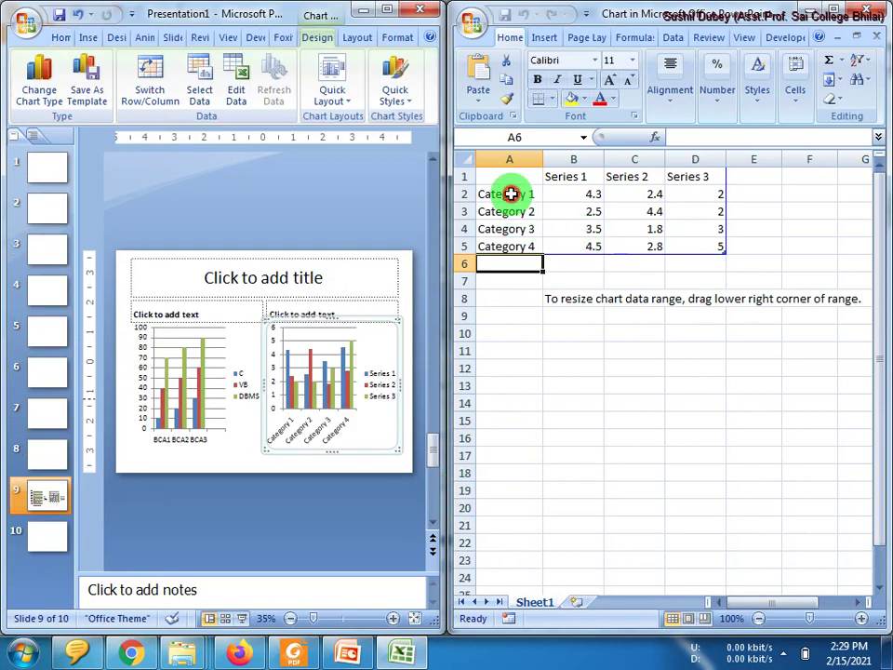
pyautogui.click(510, 194)
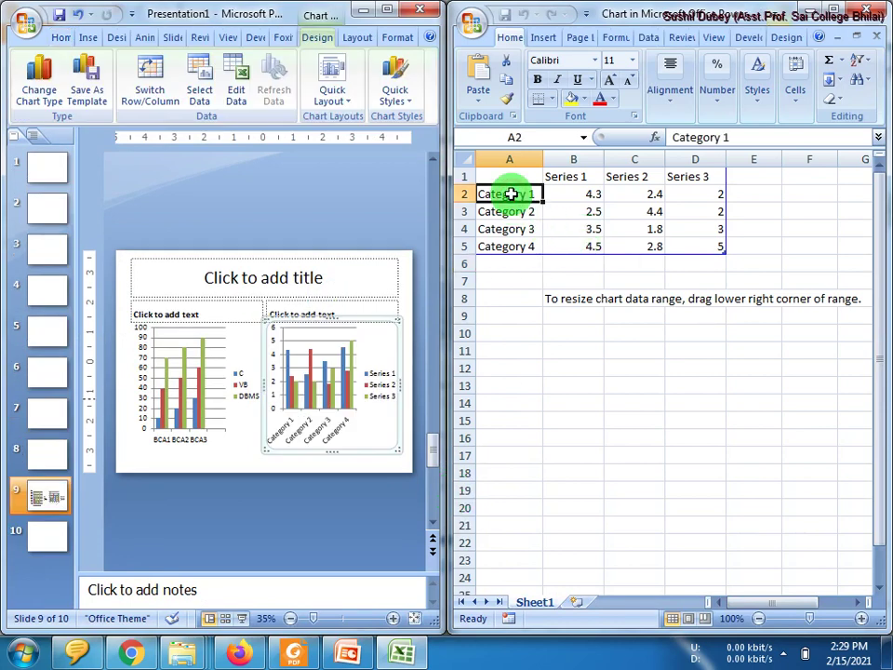
# Step: Rename the categories BCA1–BCA3 and delete the Category 4 row
pyautogui.write('BCA1')
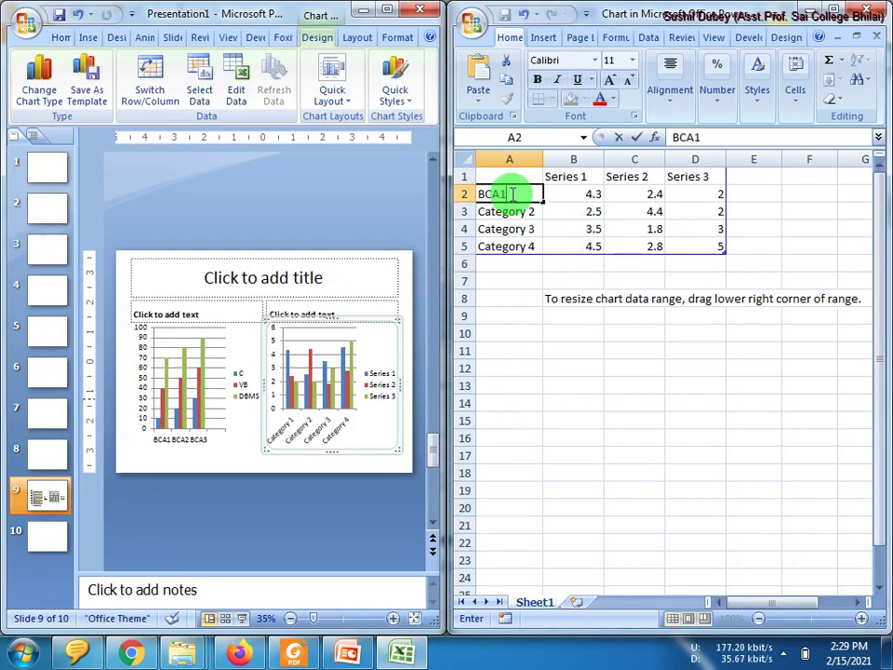
pyautogui.press('Return')
pyautogui.write('BCA2')
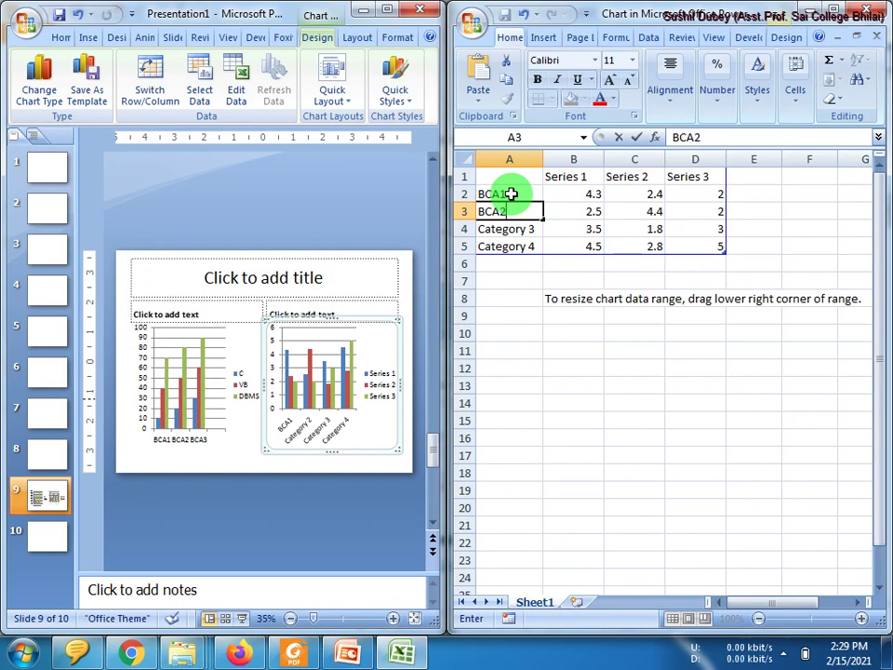
pyautogui.press('Return')
pyautogui.write('BCA3')
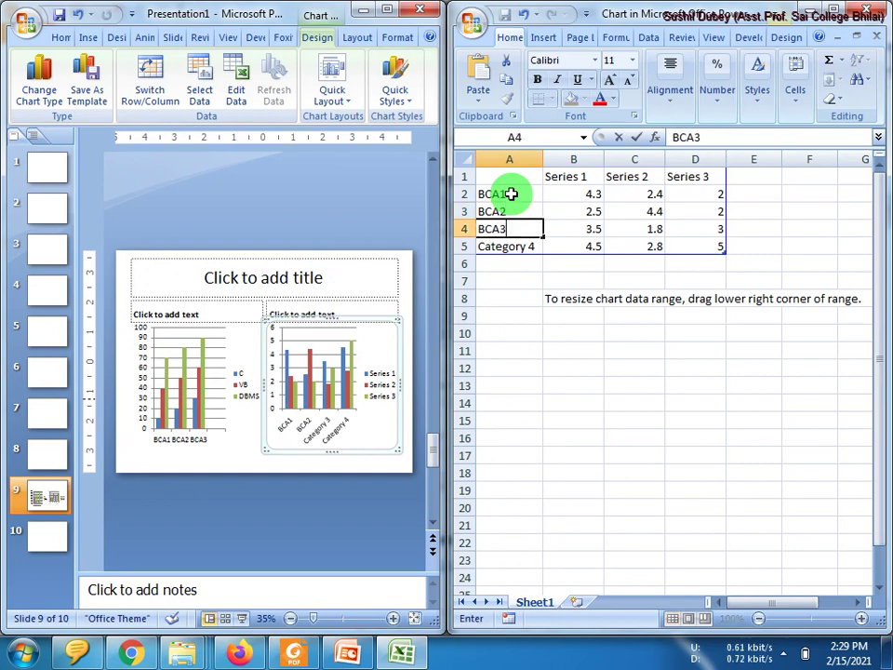
pyautogui.rightClick(465, 246)
pyautogui.click(536, 355)
# Step: Name the series C, VB and DBMS, then select the old values B2:D4
pyautogui.click(574, 174)
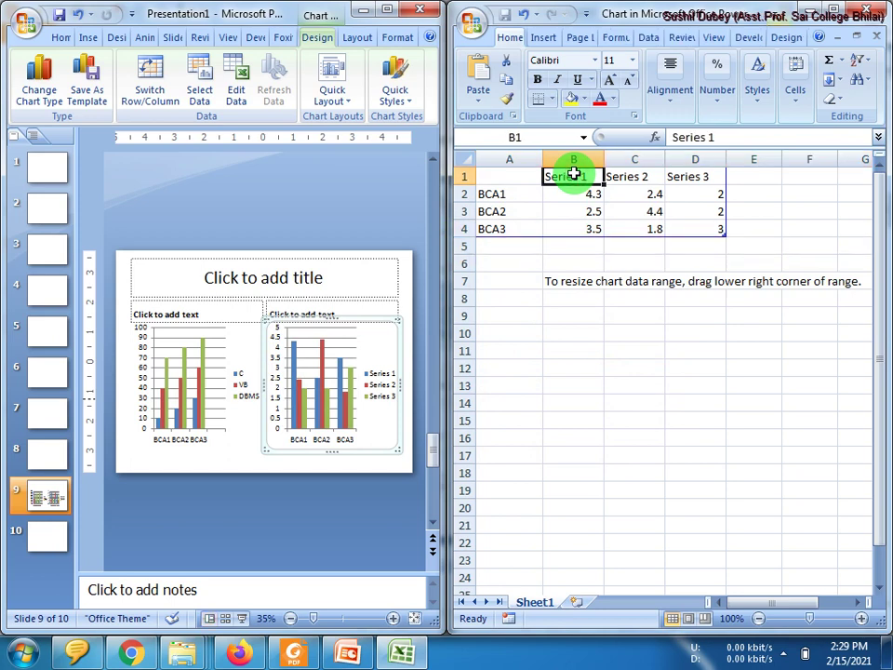
pyautogui.write('C')
pyautogui.press('Tab')
pyautogui.write('VB')
pyautogui.press('Tab')
pyautogui.write('D')
pyautogui.press('Return')
pyautogui.write('\\')
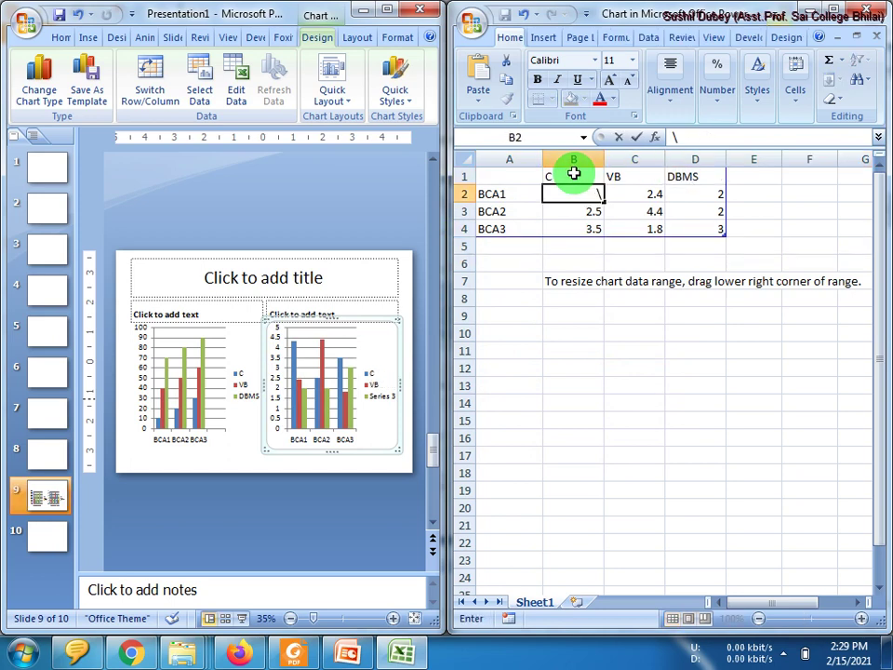
pyautogui.press('Return')
pyautogui.moveTo(591, 196); pyautogui.dragTo(724, 225)
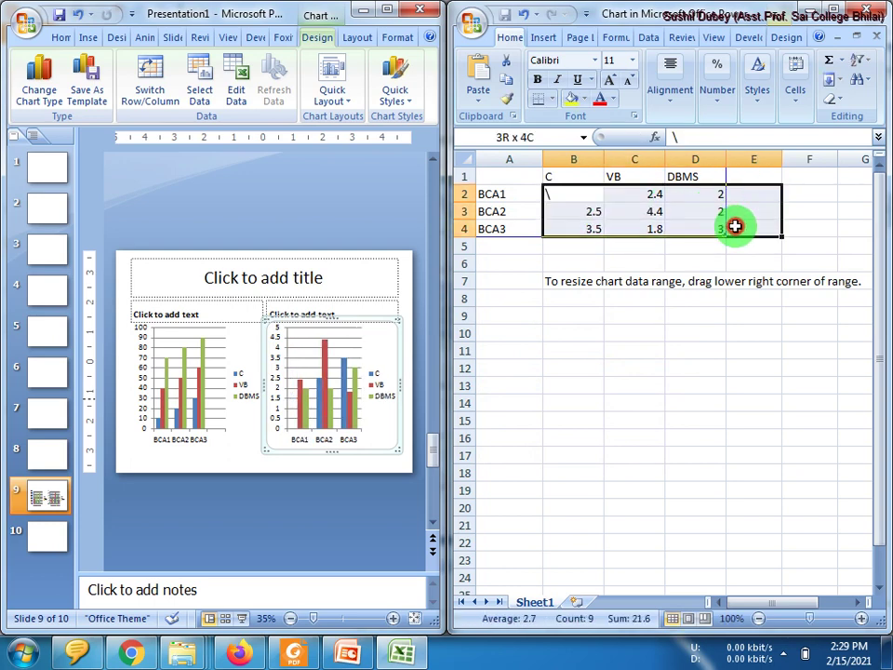
# Step: Clear the old values and enter C values 20, 50, 40
pyautogui.press('Delete')
pyautogui.click(594, 199)
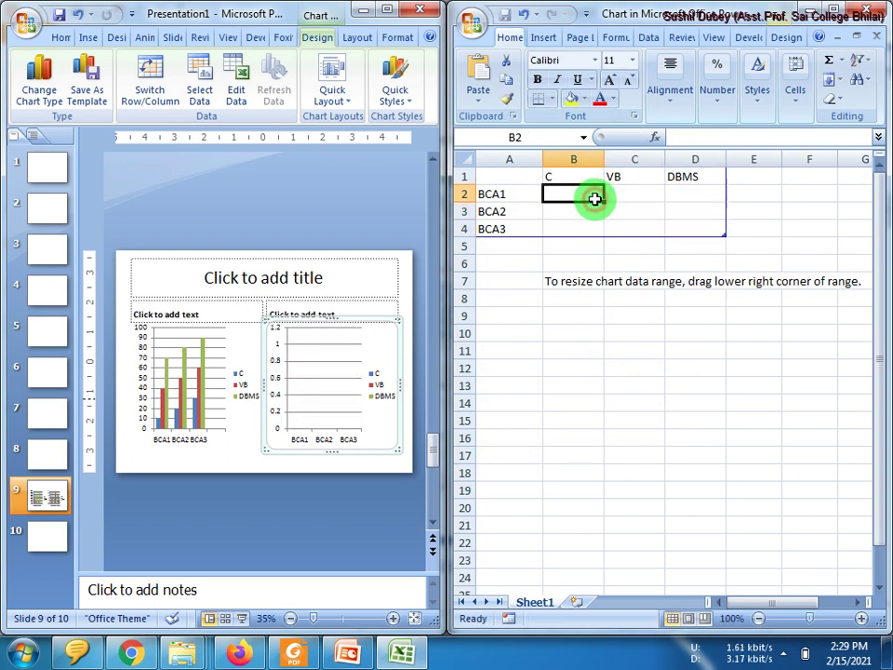
pyautogui.write('20')
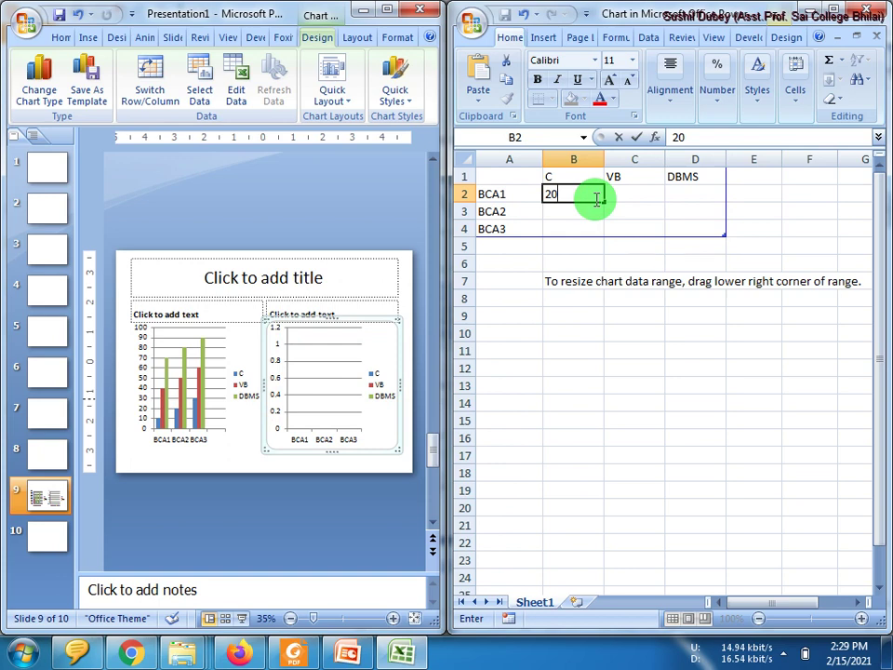
pyautogui.press('Return')
pyautogui.write('5')
pyautogui.press('Return')
pyautogui.press('Up')
pyautogui.write('50')
pyautogui.press('Return')
pyautogui.write('40')
pyautogui.press('Tab')
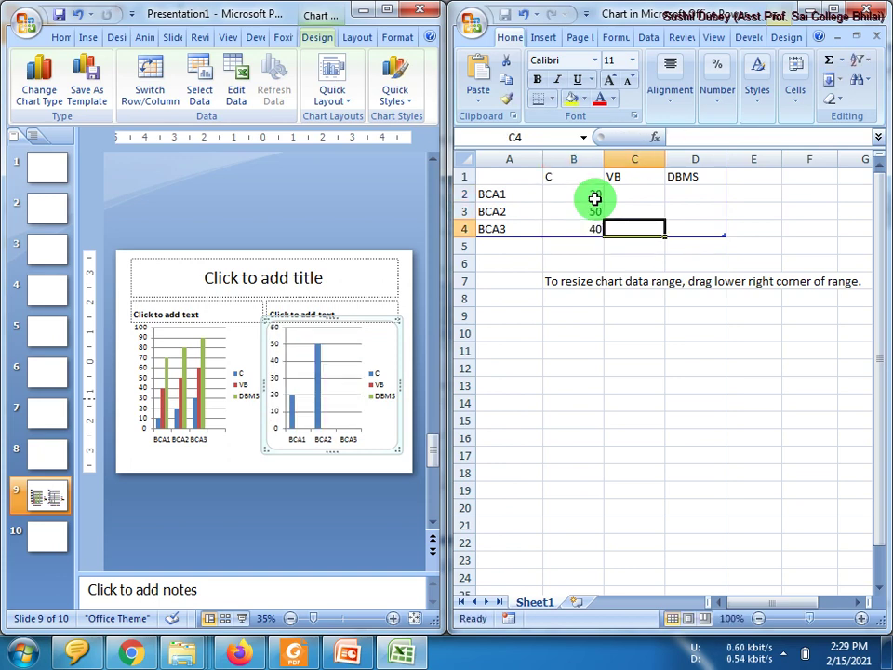
# Step: Enter VB values 60, 20, 40
pyautogui.press('Up')
pyautogui.press('Up')
pyautogui.write('60')
pyautogui.press('Return')
pyautogui.write('20')
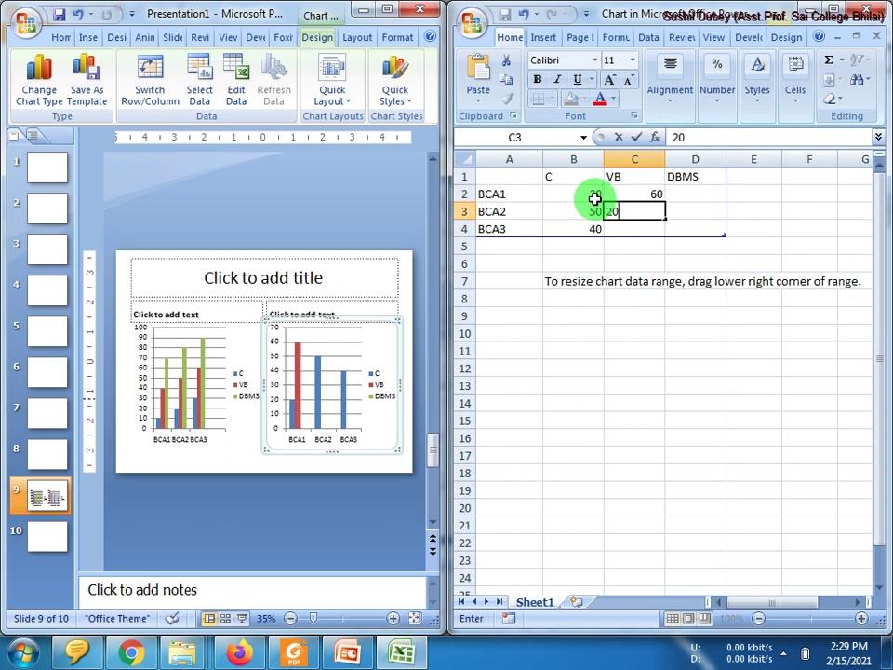
pyautogui.press('Return')
pyautogui.write('4')
pyautogui.press('Tab')
# Step: Enter DBMS values 60, 80, 70 and close the chart data window
pyautogui.press('Up')
pyautogui.press('Up')
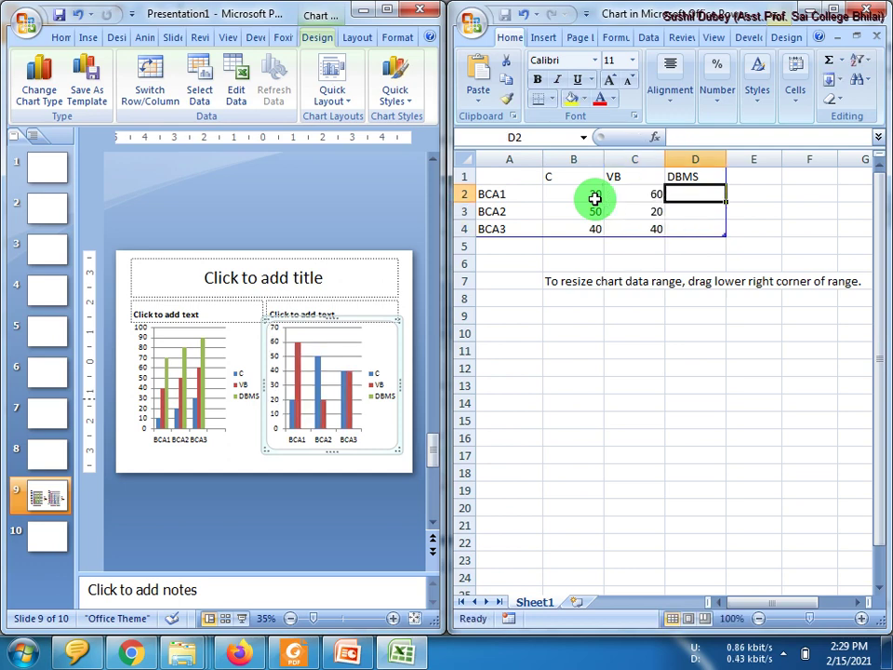
pyautogui.write('60')
pyautogui.press('Return')
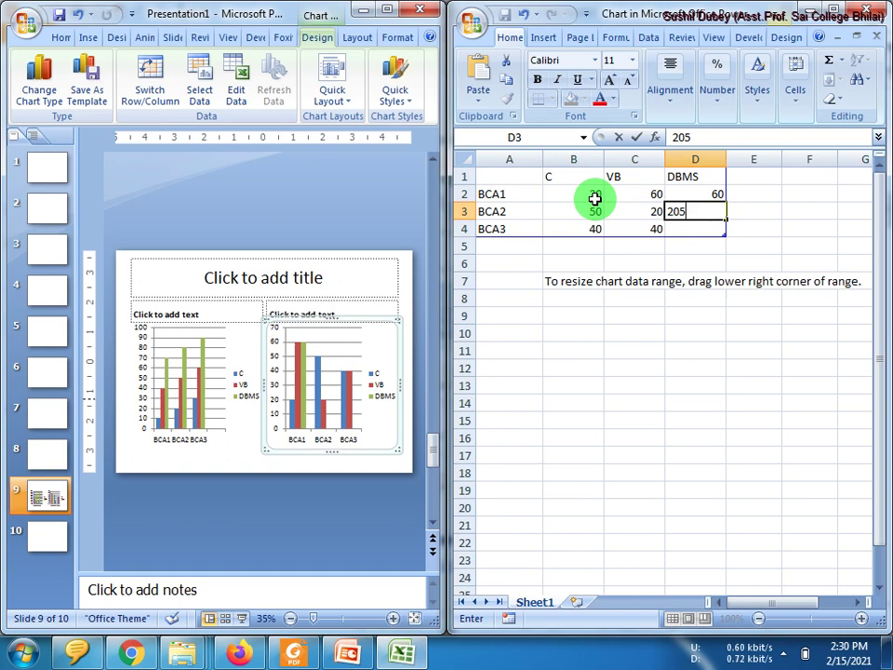
pyautogui.write('80')
pyautogui.press('Return')
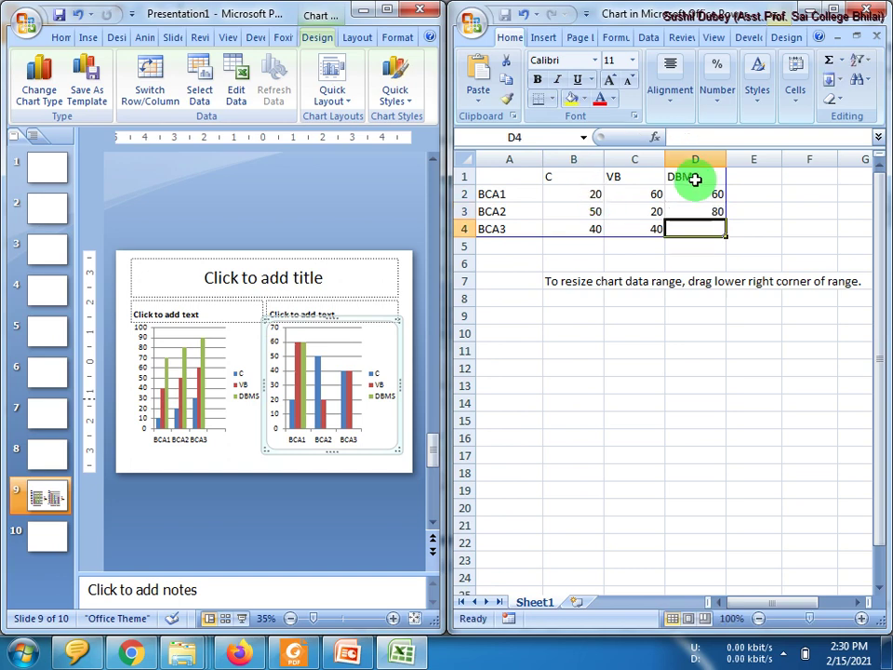
pyautogui.write('70')
pyautogui.press('Return')
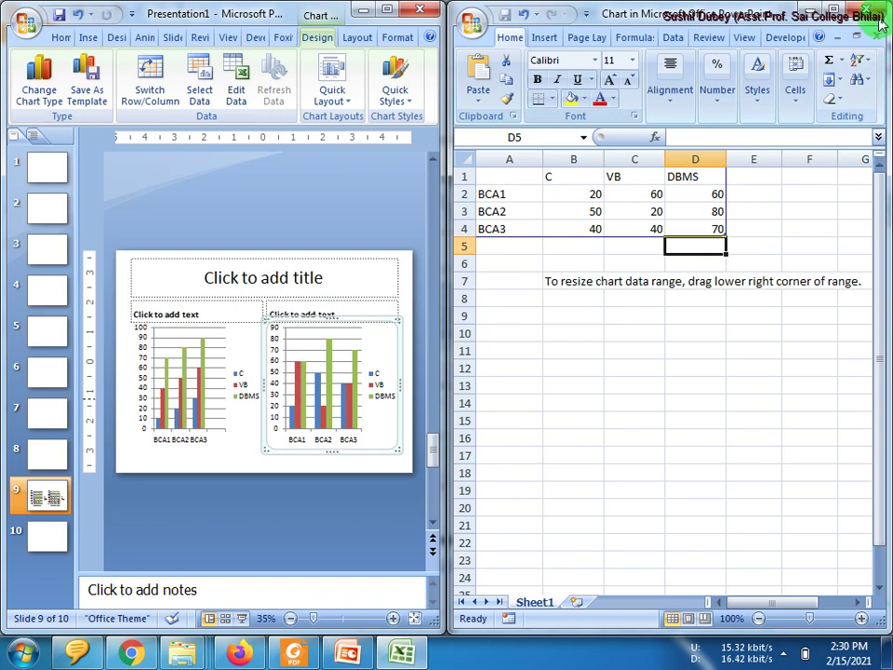
pyautogui.click(874, 19)
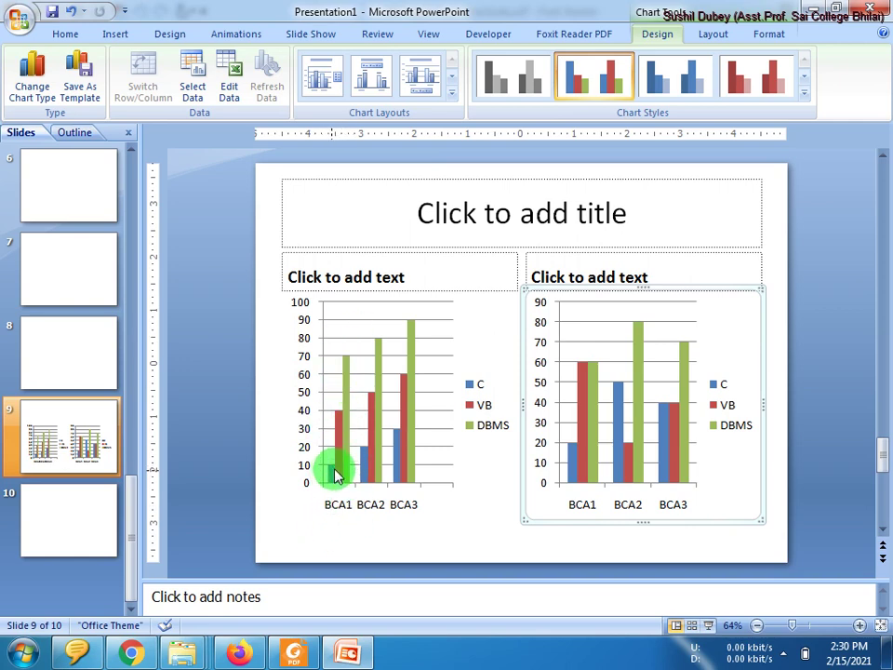
# Step: Select blank slide 10 in the slide pane
pyautogui.moveTo(571, 472)
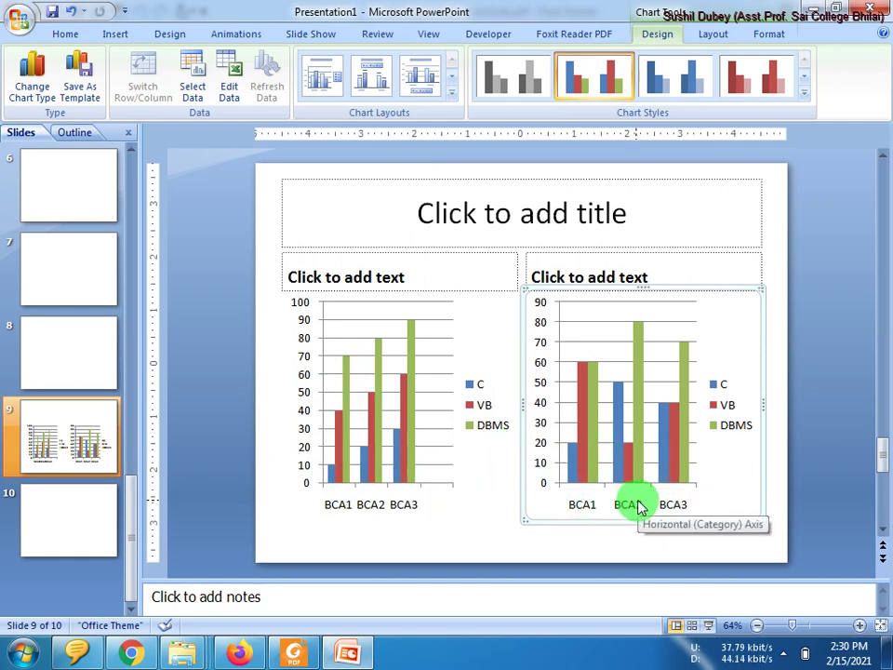
pyautogui.click(90, 525)
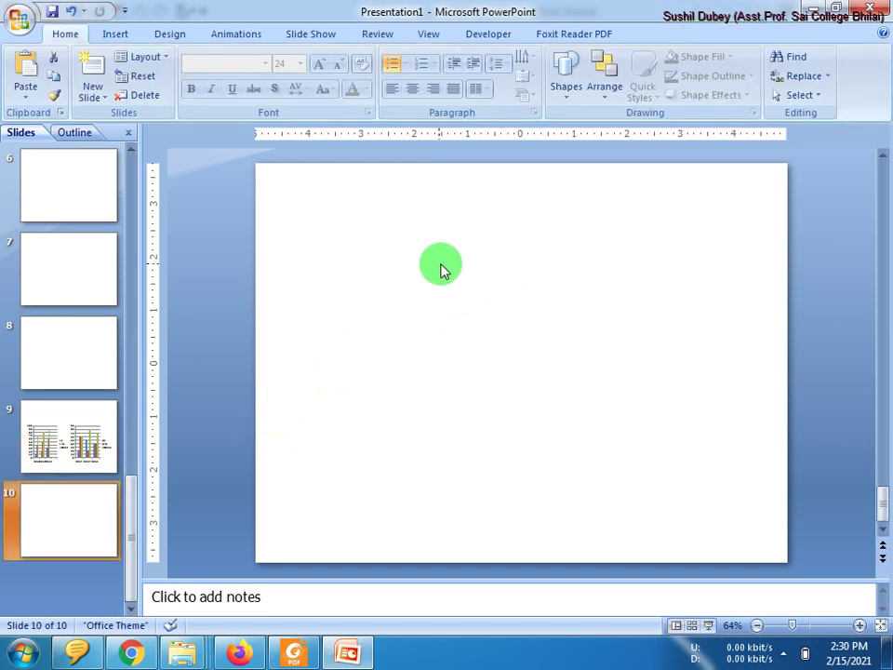
# Step: Insert a clustered column chart on slide 10, keeping its sample Category 1–4 data
pyautogui.click(124, 35)
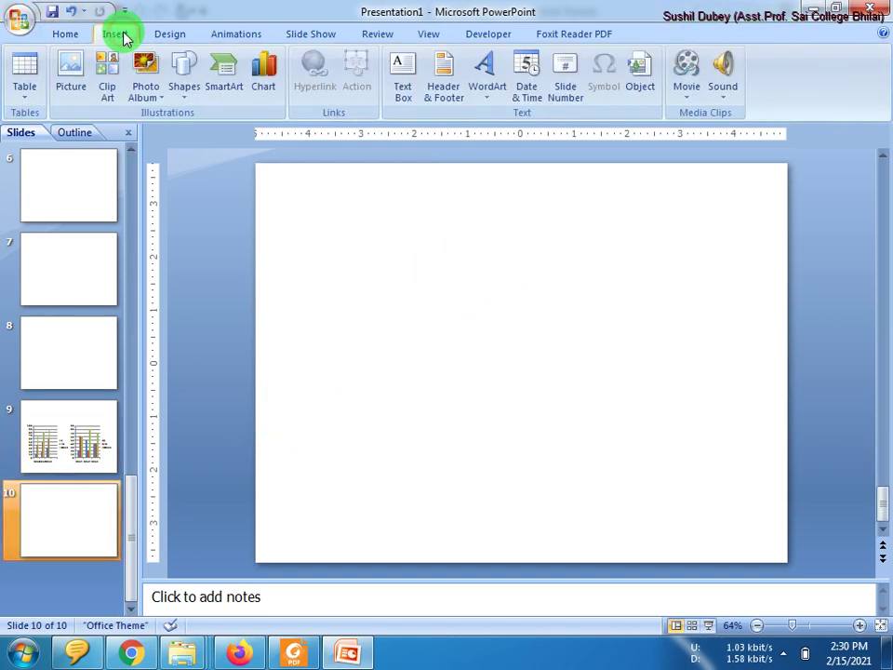
pyautogui.click(261, 89)
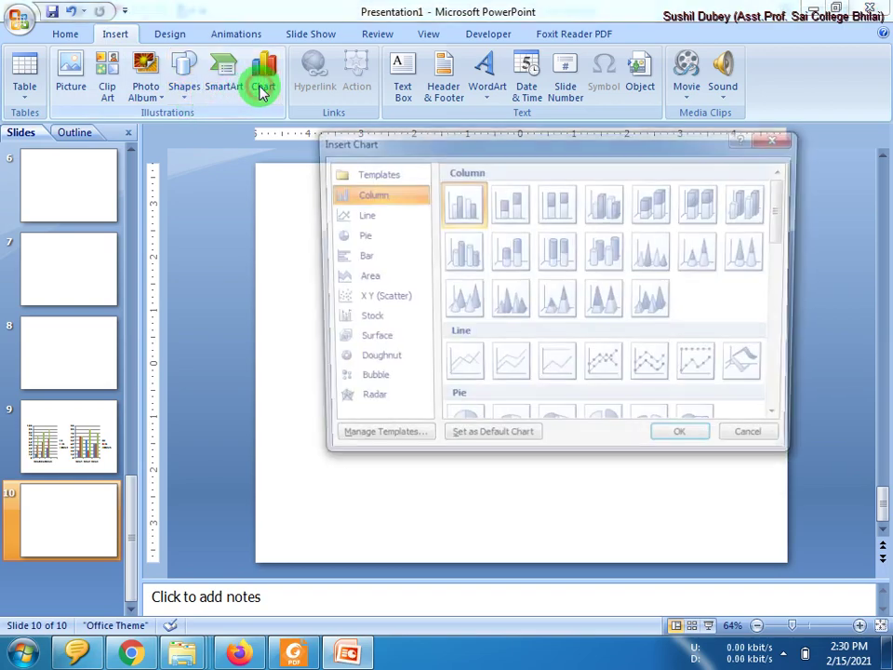
pyautogui.doubleClick(459, 203)
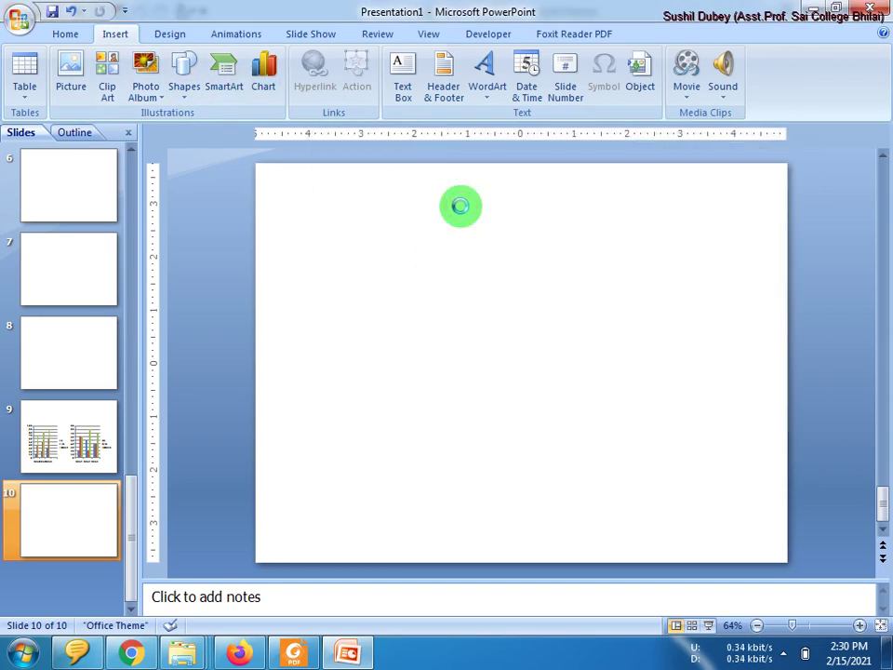
pyautogui.moveTo(532, 194); pyautogui.dragTo(709, 244)
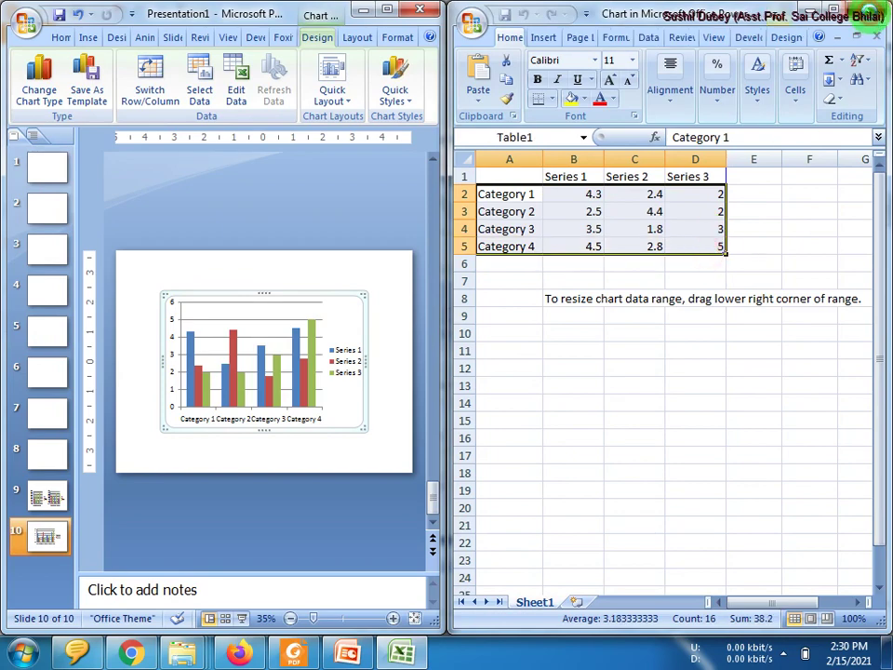
pyautogui.click(868, 11)
pyautogui.click(728, 311)
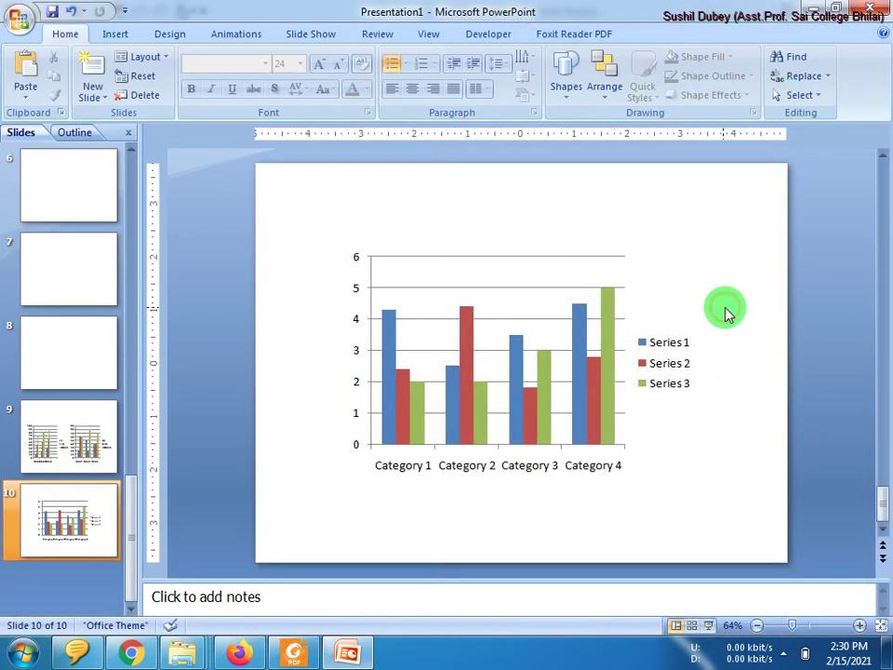